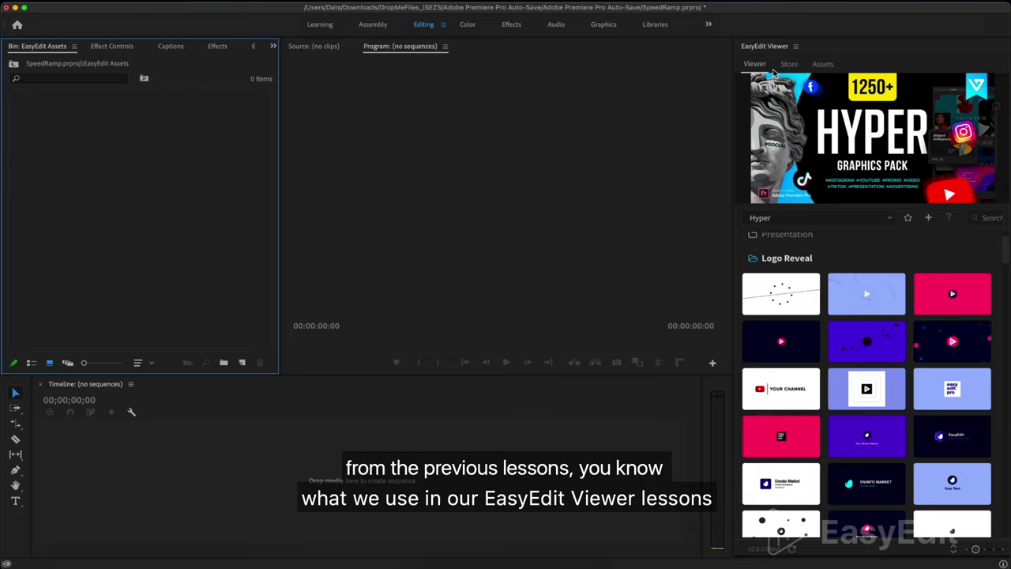
Show the installed EasyEdit packs from the Hyper v.2.2 library dropdown.
click(883, 217)
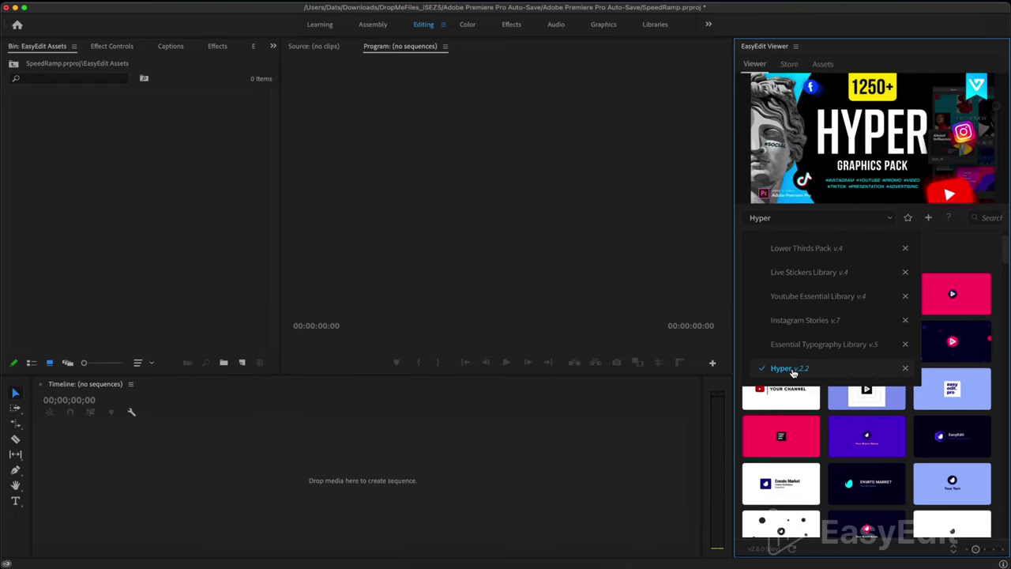
mouse_move(817, 68)
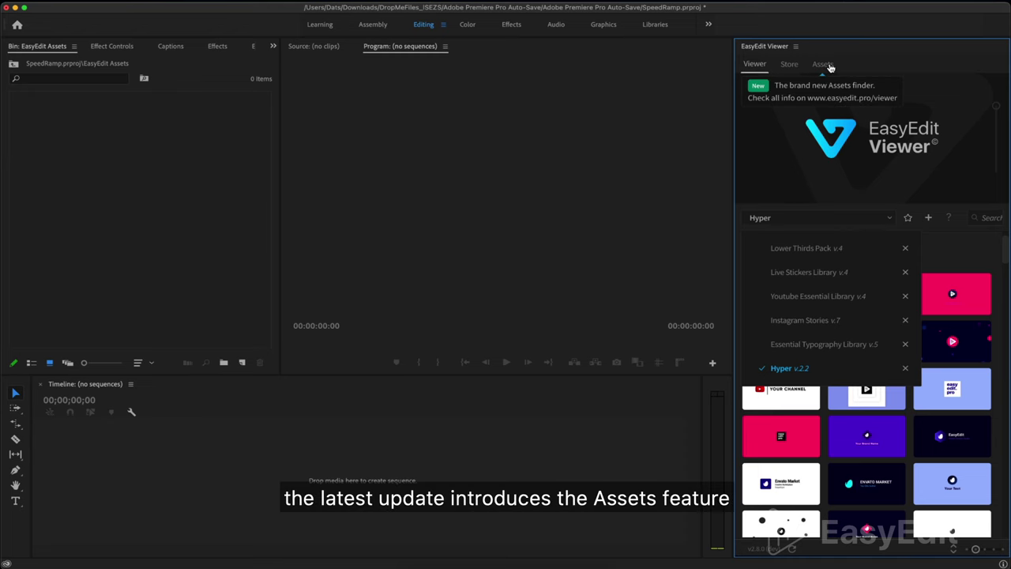
Open the EasyEdit Assets finder and switch the asset type to GIFs.
click(829, 67)
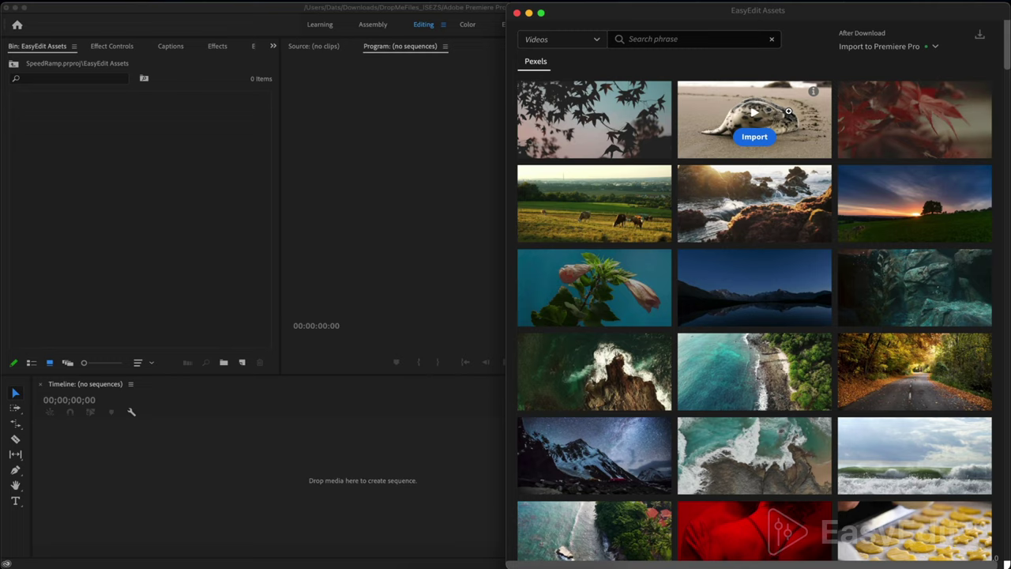
click(590, 40)
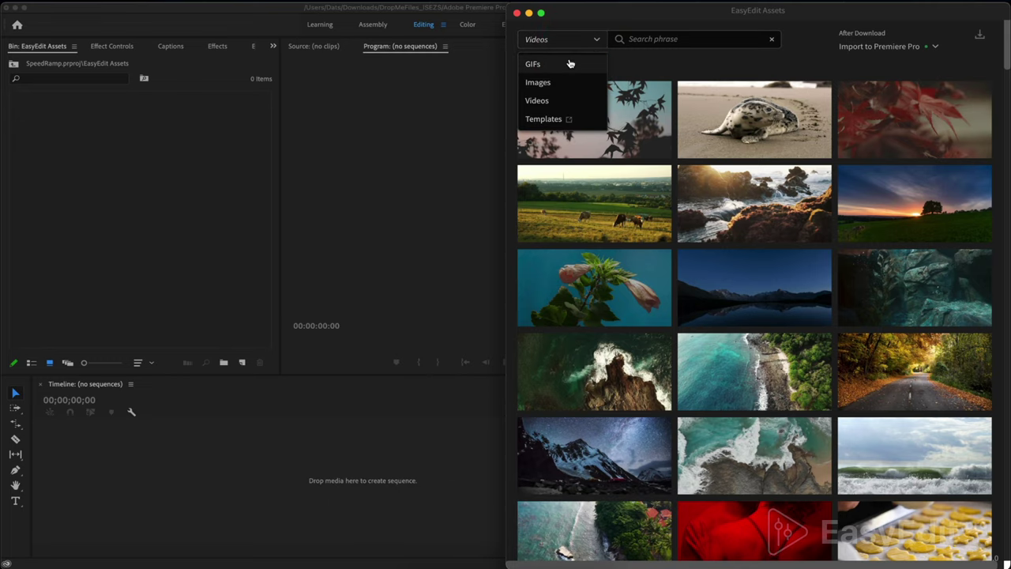
click(570, 63)
scroll(612, 116, down, 5)
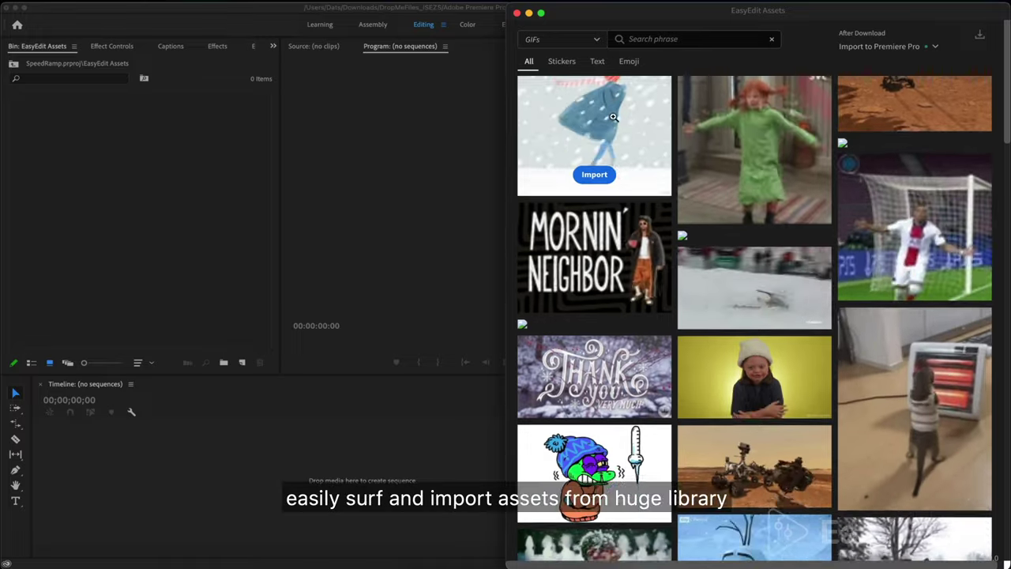
scroll(613, 116, down, 15)
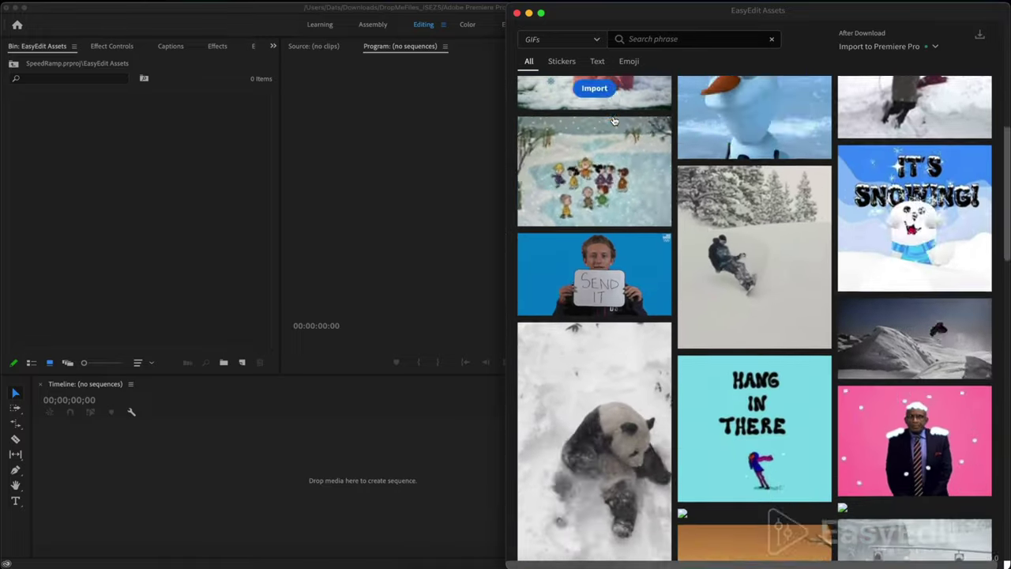
scroll(613, 117, down, 10)
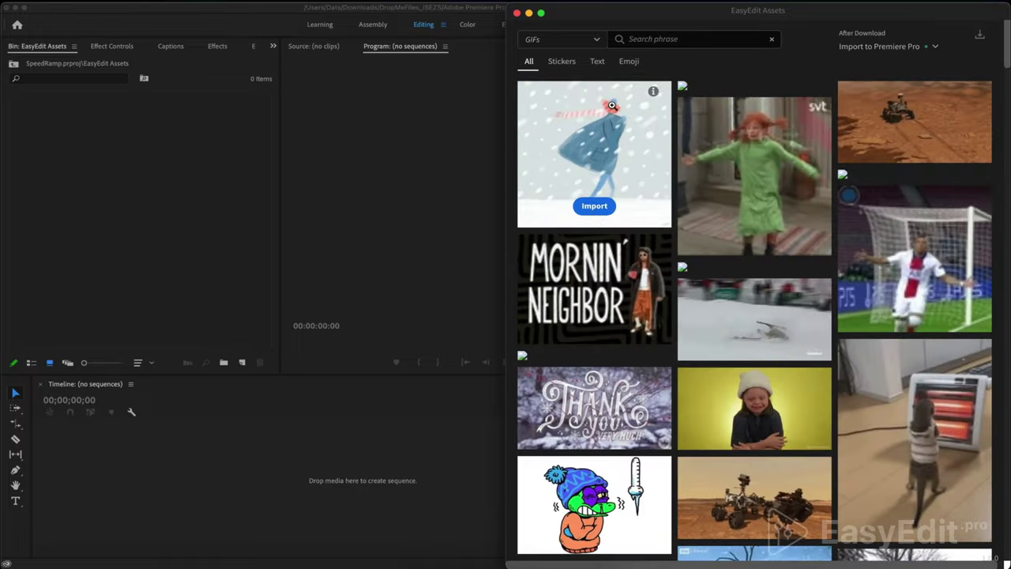
Browse the GIF Stickers, Text and Emoji categories, ending on Emoji.
click(563, 62)
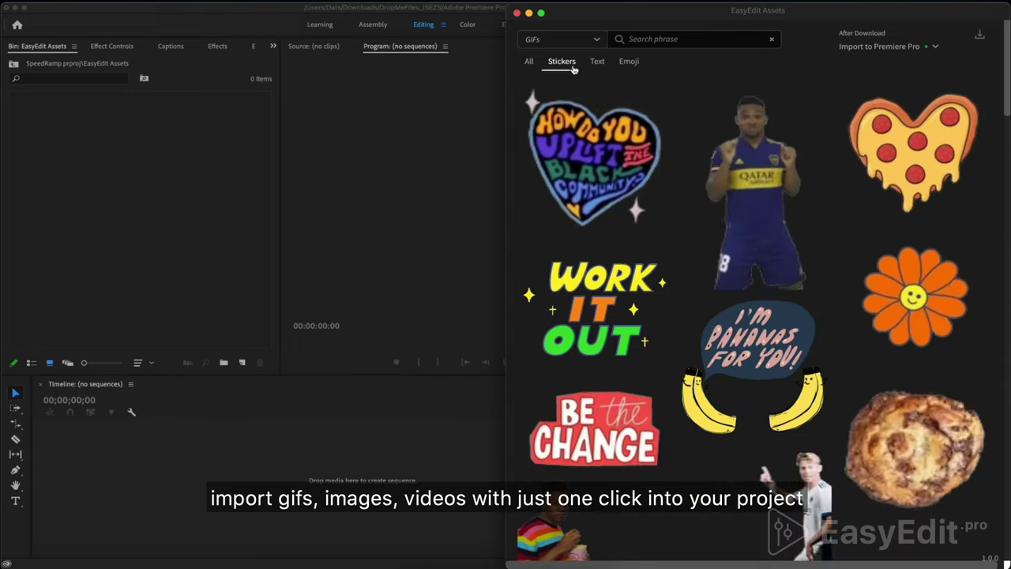
click(600, 65)
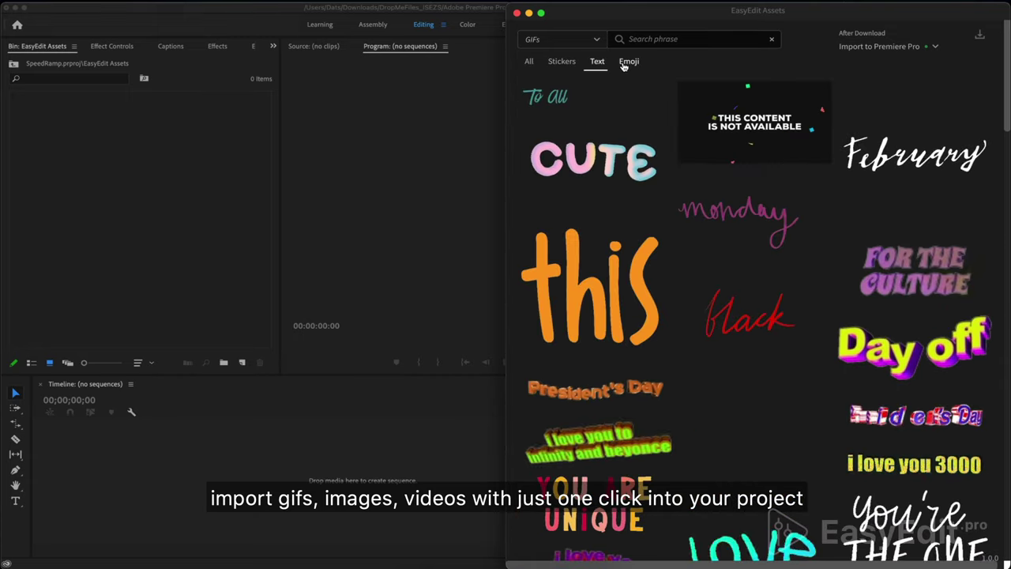
click(624, 65)
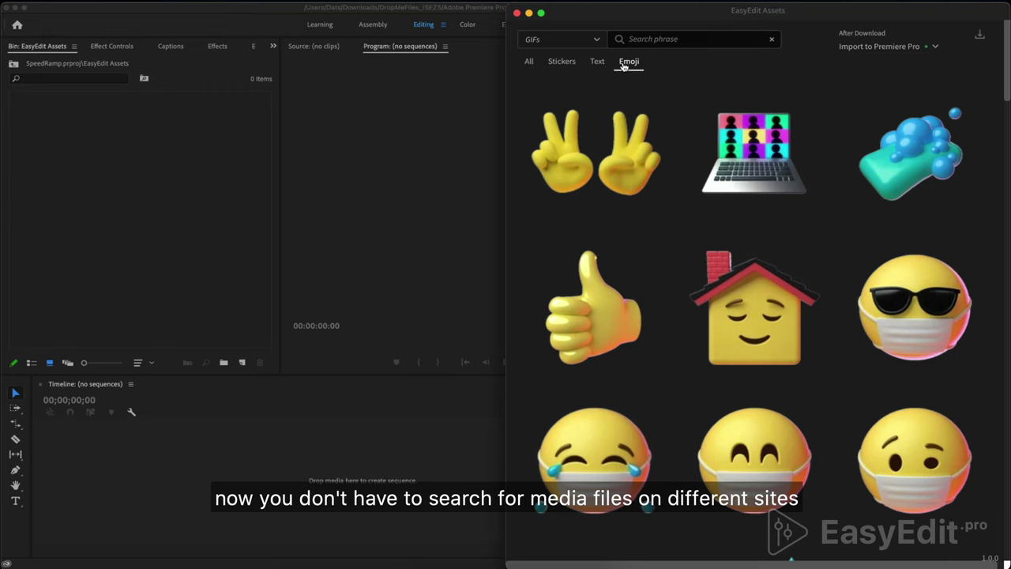
click(596, 41)
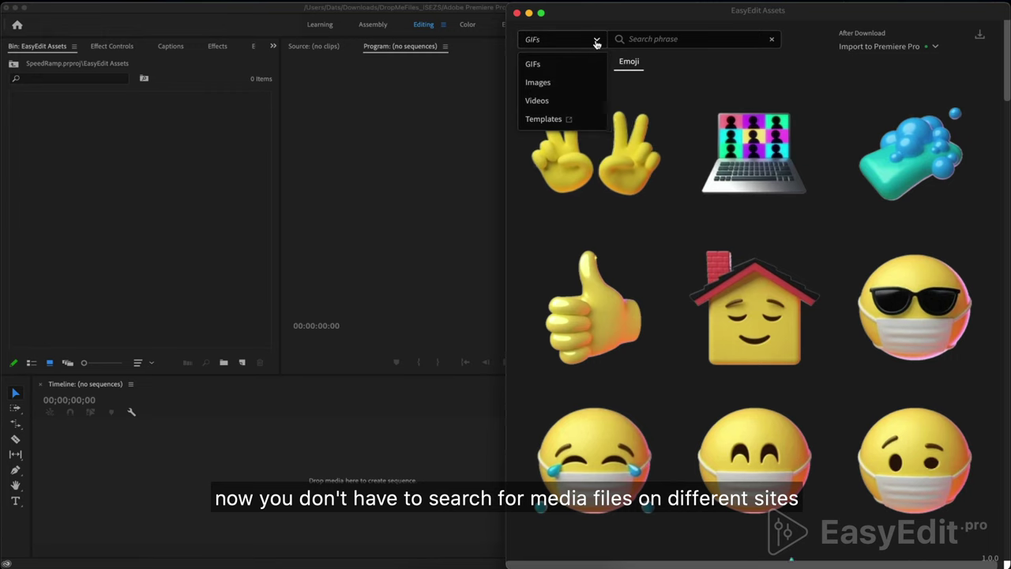
Browse image assets from Pexels, Unsplash, Pixabay, Flickr and Wikipedia.
click(538, 83)
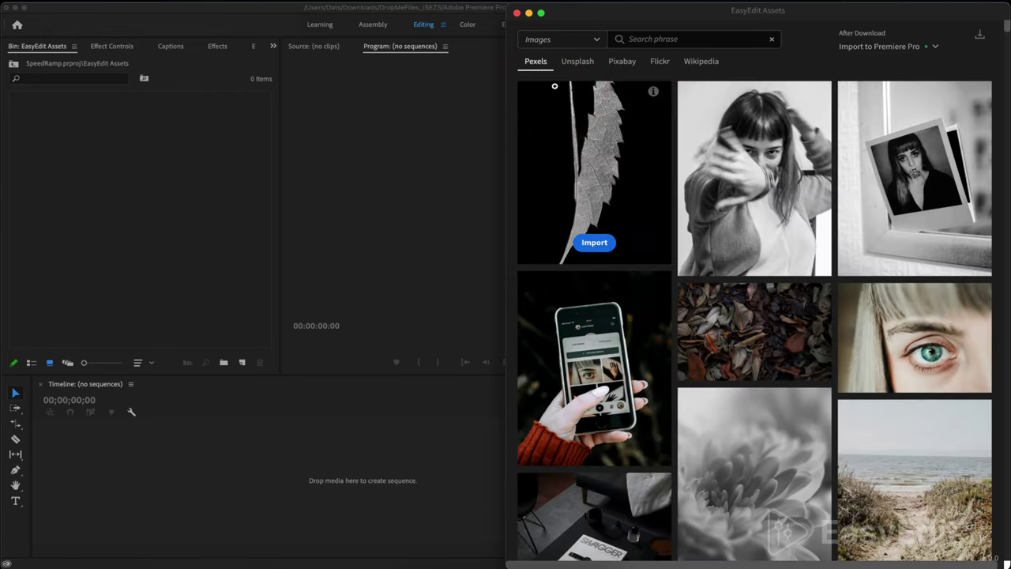
scroll(575, 132, down, 5)
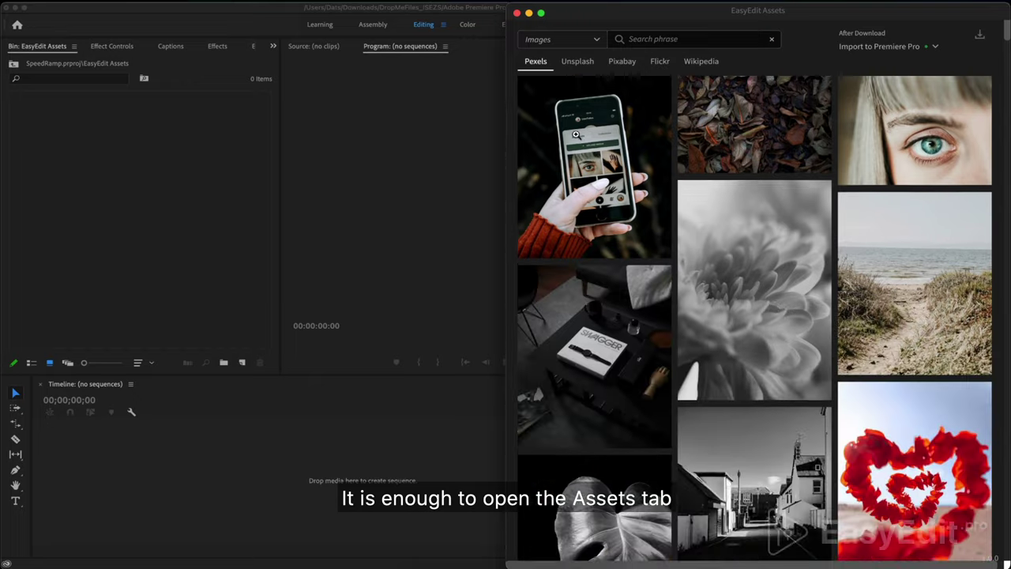
click(577, 62)
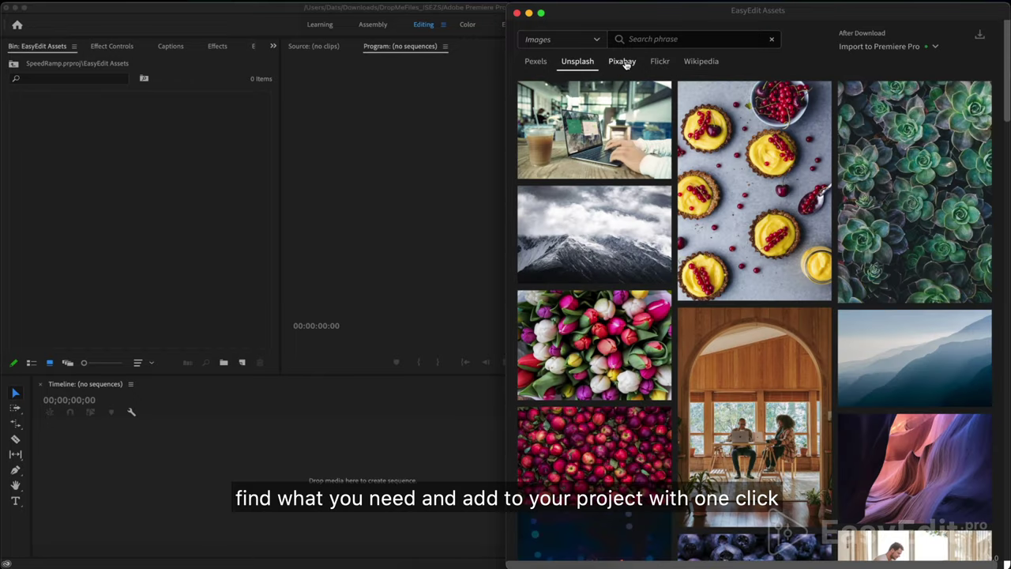
click(622, 62)
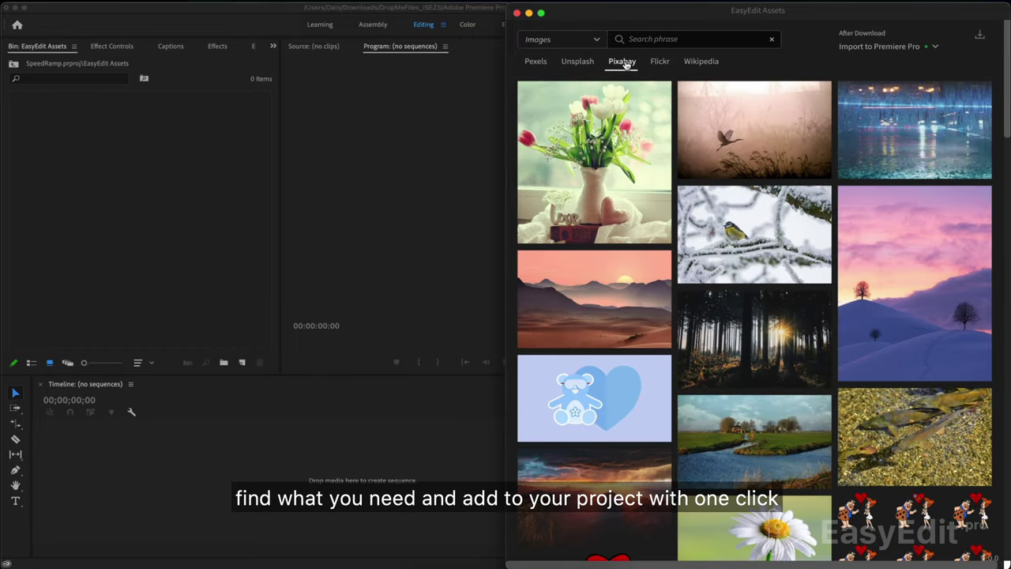
click(657, 64)
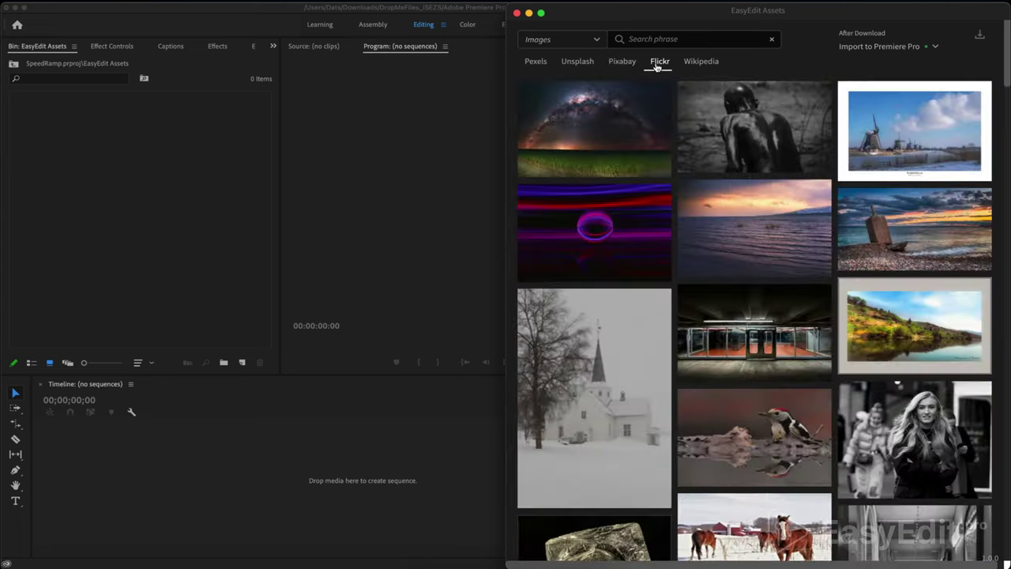
click(700, 64)
Switch the asset type back to Videos to show Pexels stock clips.
scroll(743, 284, down, 5)
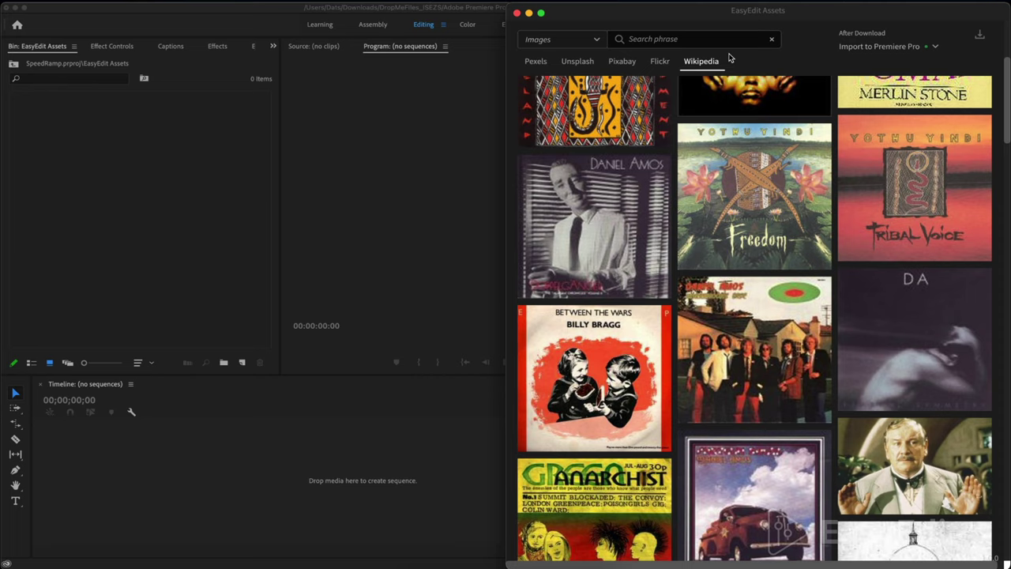
click(586, 49)
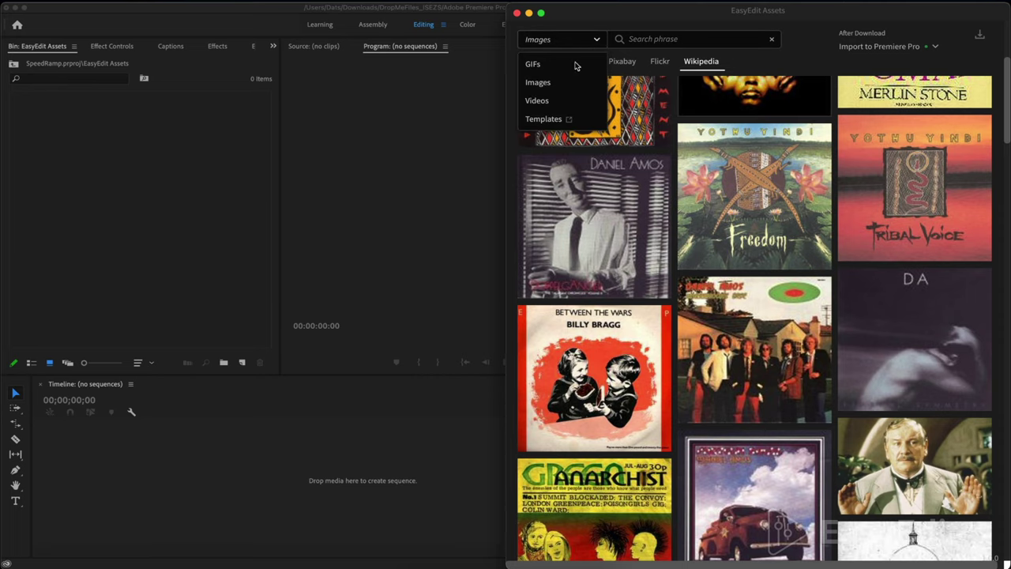
click(557, 101)
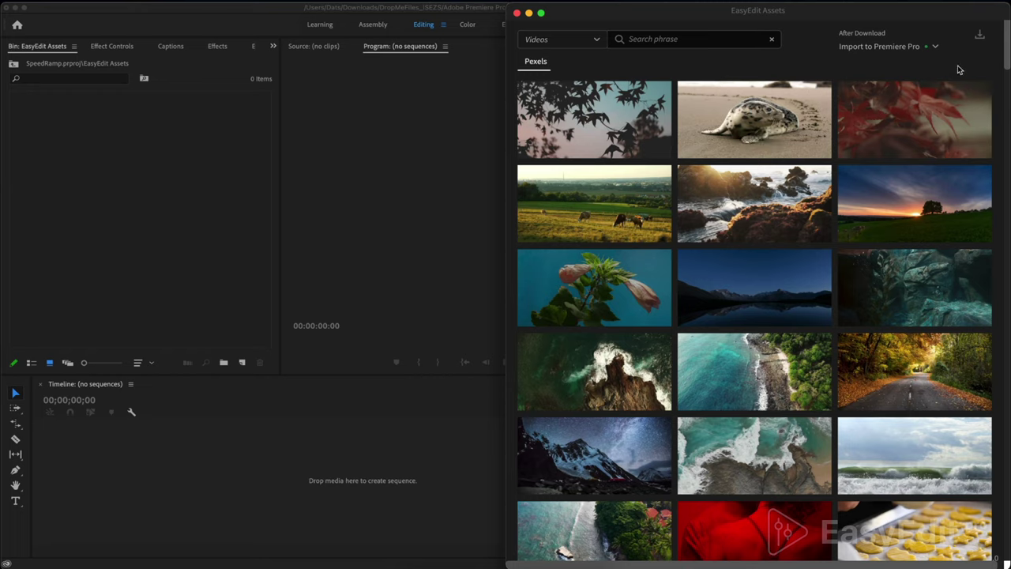
Leave the After Download options unchanged and search the videos for boxing.
click(934, 47)
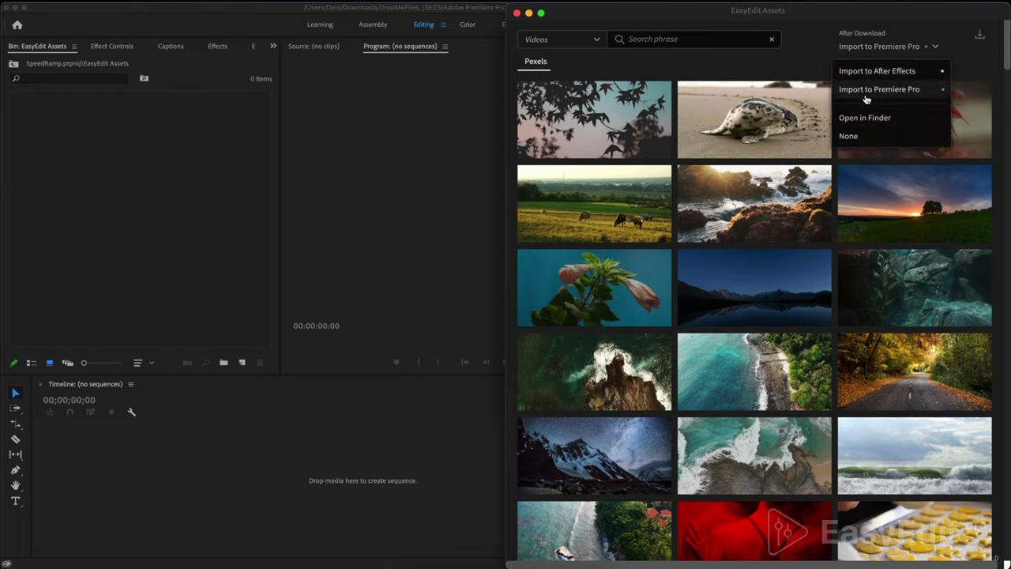
click(767, 70)
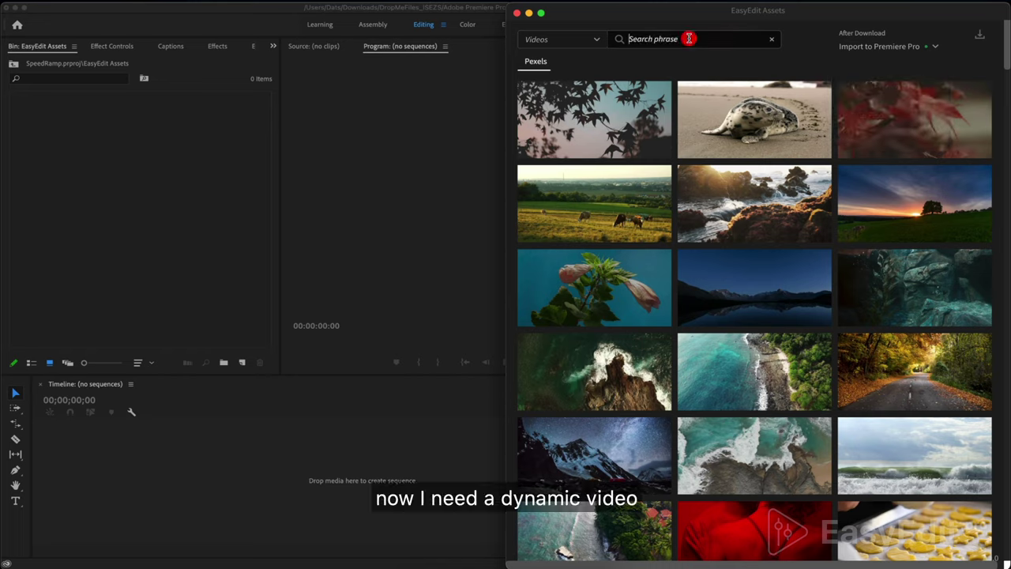
text(boxing)
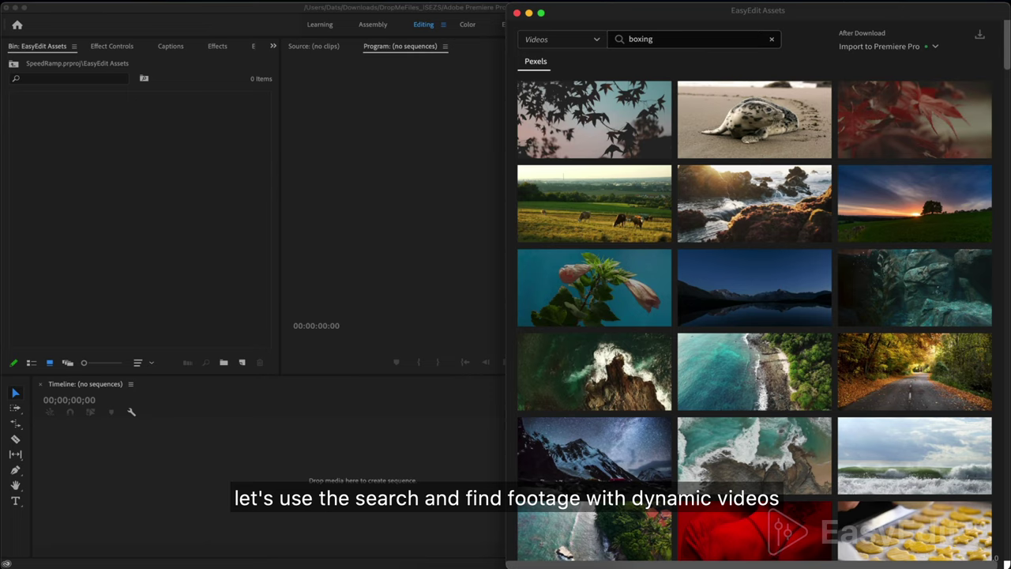
key(Return)
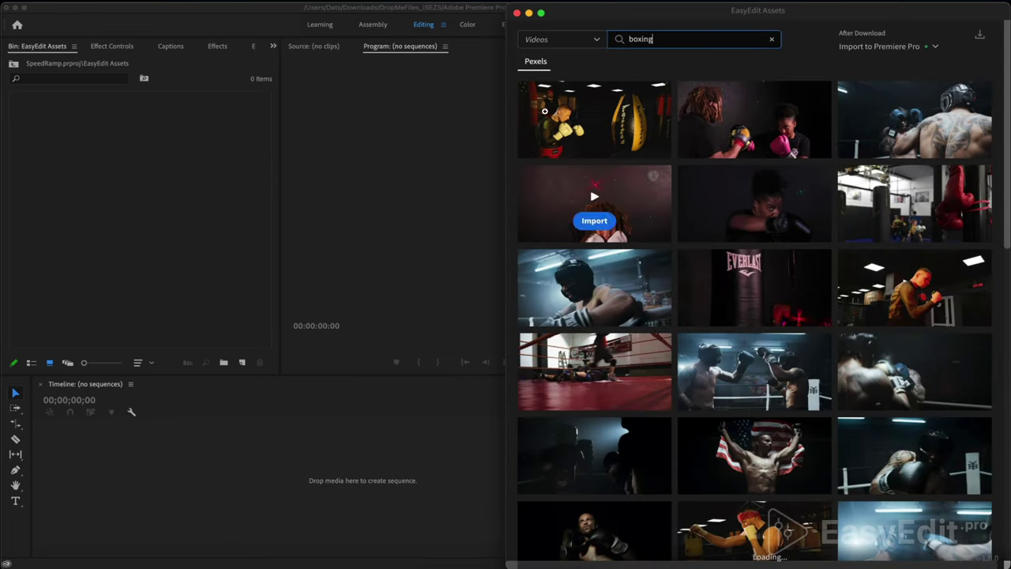
Preview the 8-second clip of the boxer punching in a bright ring.
scroll(675, 197, down, 10)
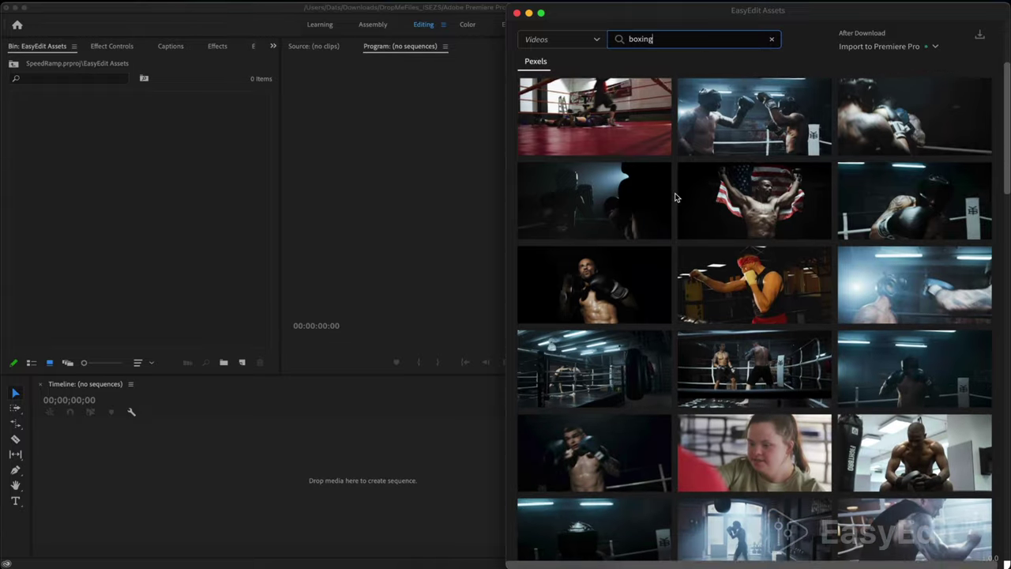
scroll(675, 198, down, 5)
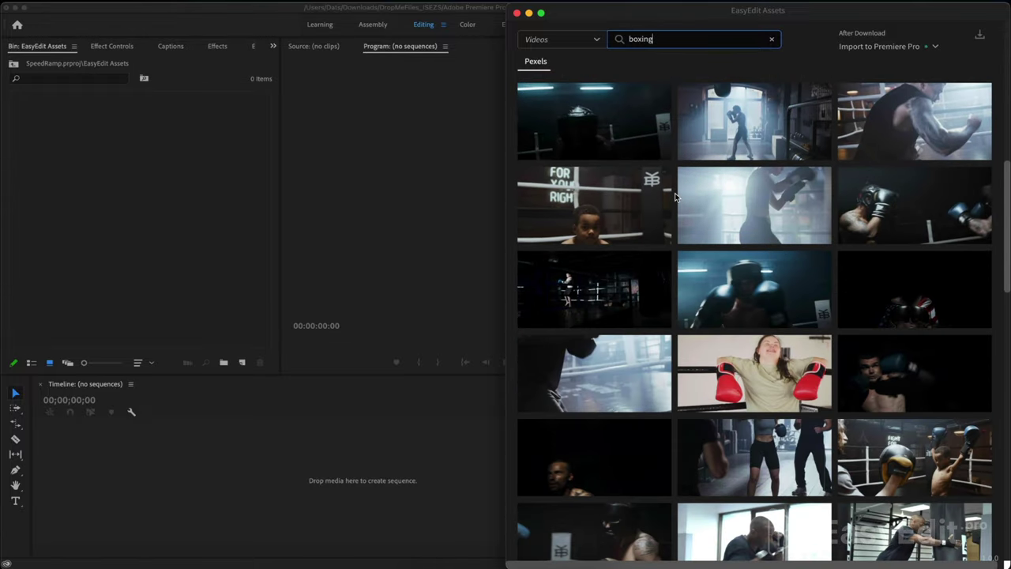
scroll(869, 201, up, 2)
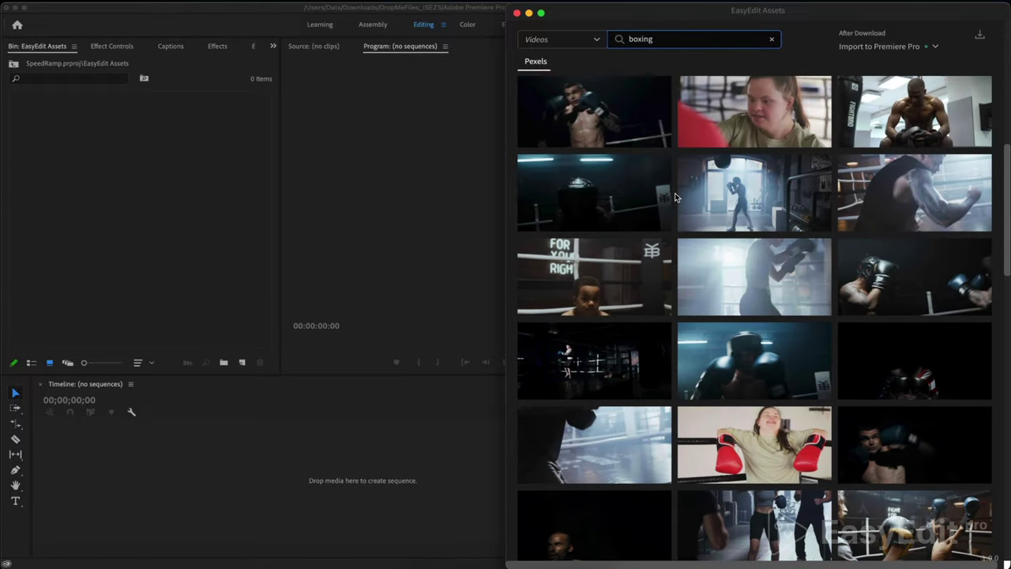
click(917, 190)
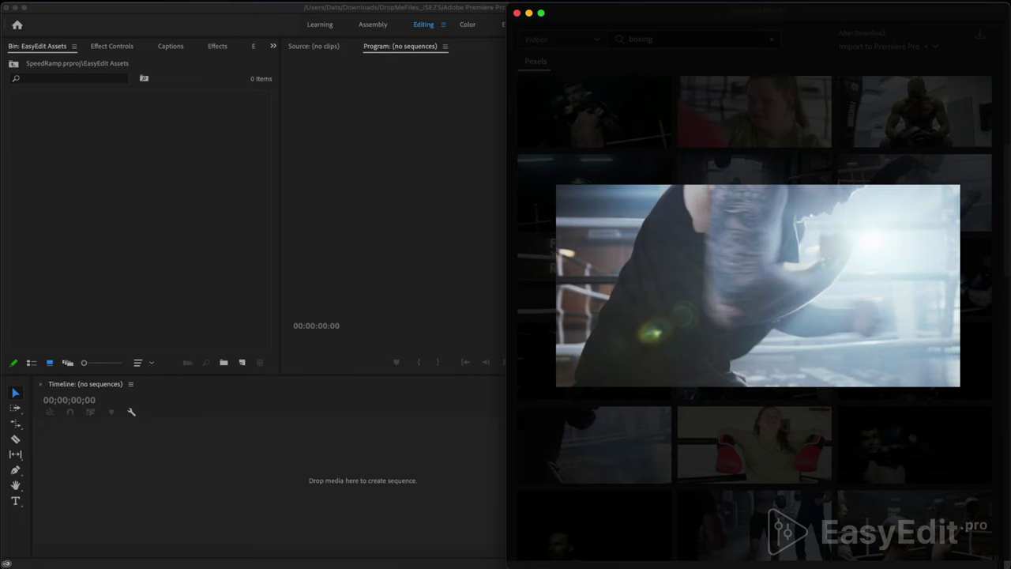
click(790, 507)
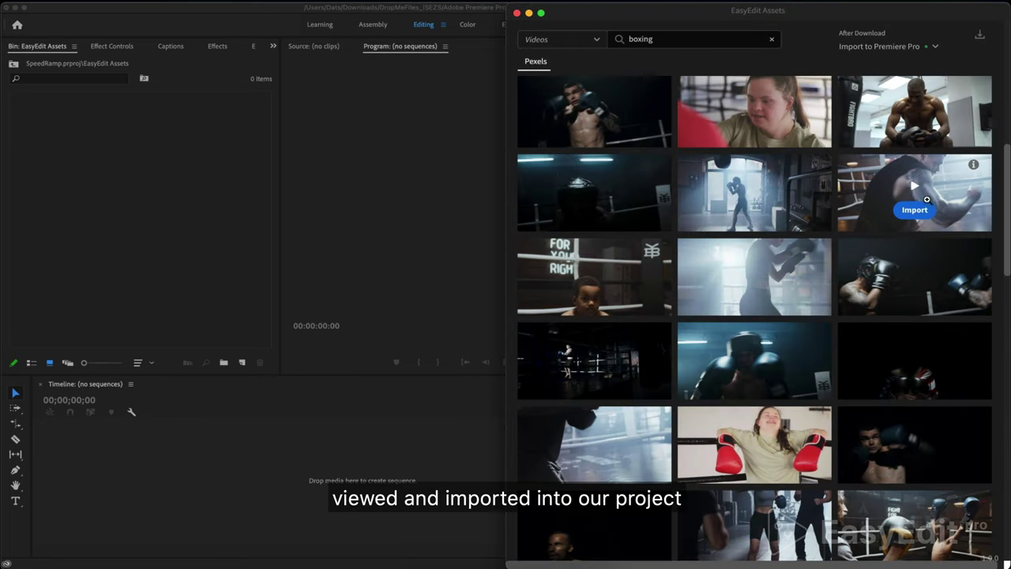
Import boxing clip 4761429_1b1dc1c29a.mp4 and create Sequence 04 with the RED R3D 1080p 16x9 preset.
click(913, 212)
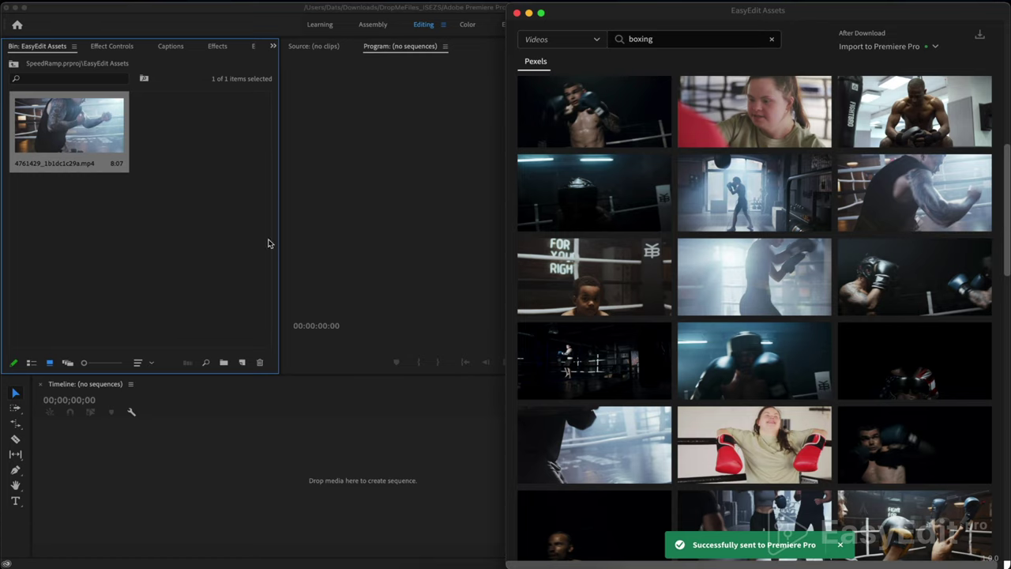
click(198, 229)
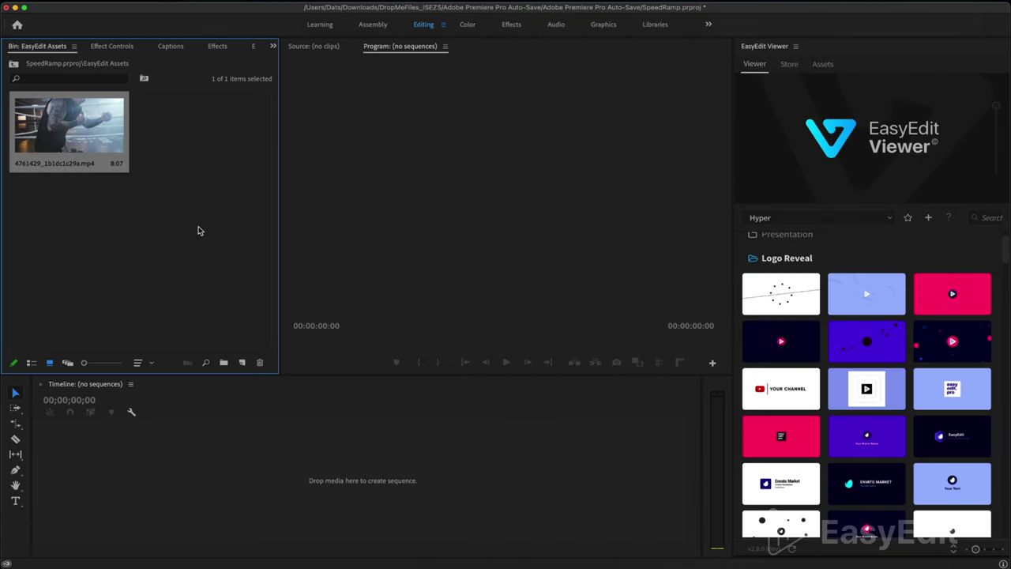
right_click(199, 229)
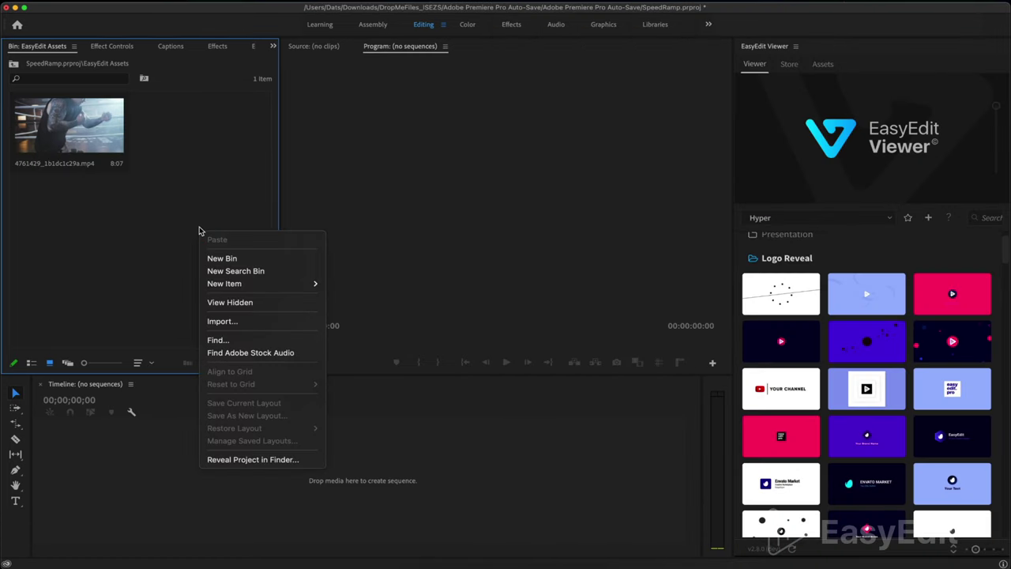
click(336, 283)
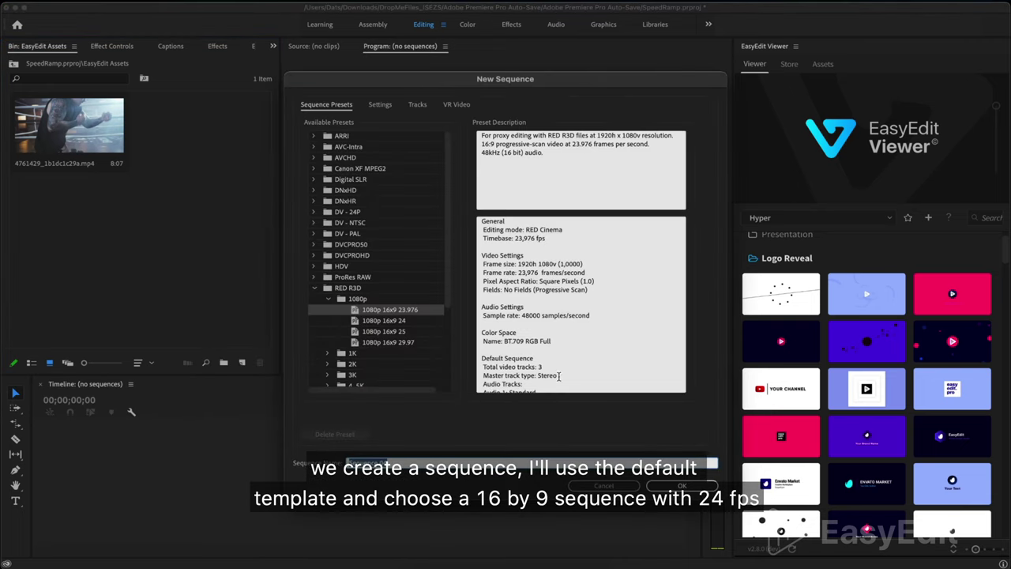
click(679, 485)
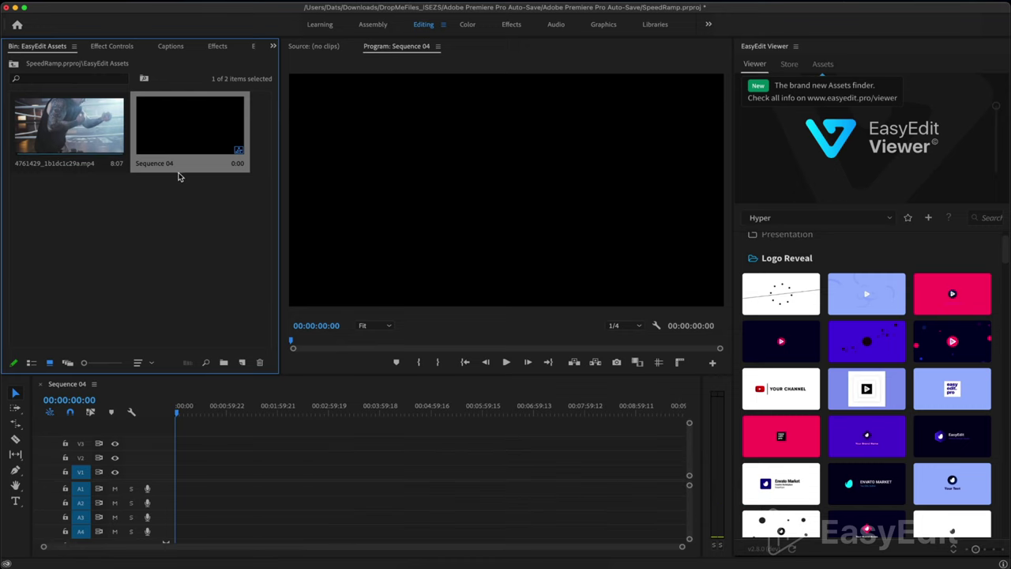
Import Pexels boxing clip 4761715 onto Sequence 04's V1 and play it back zoomed in.
click(825, 64)
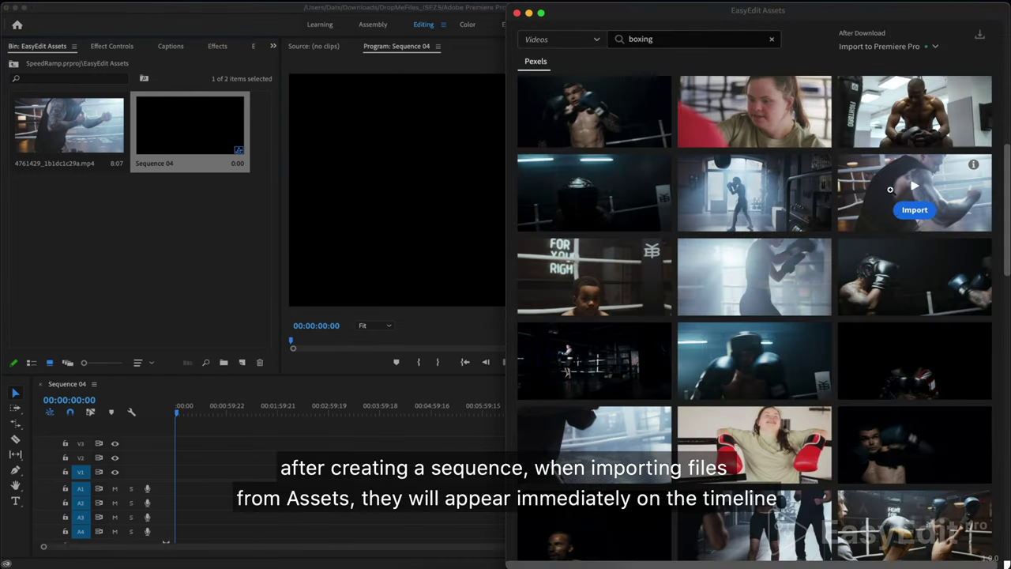
click(915, 294)
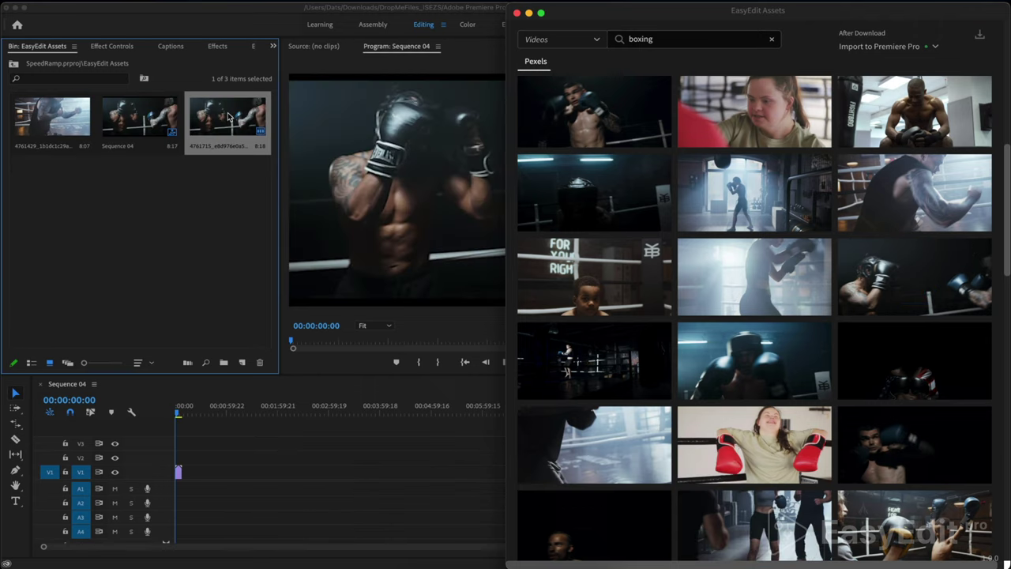
click(219, 469)
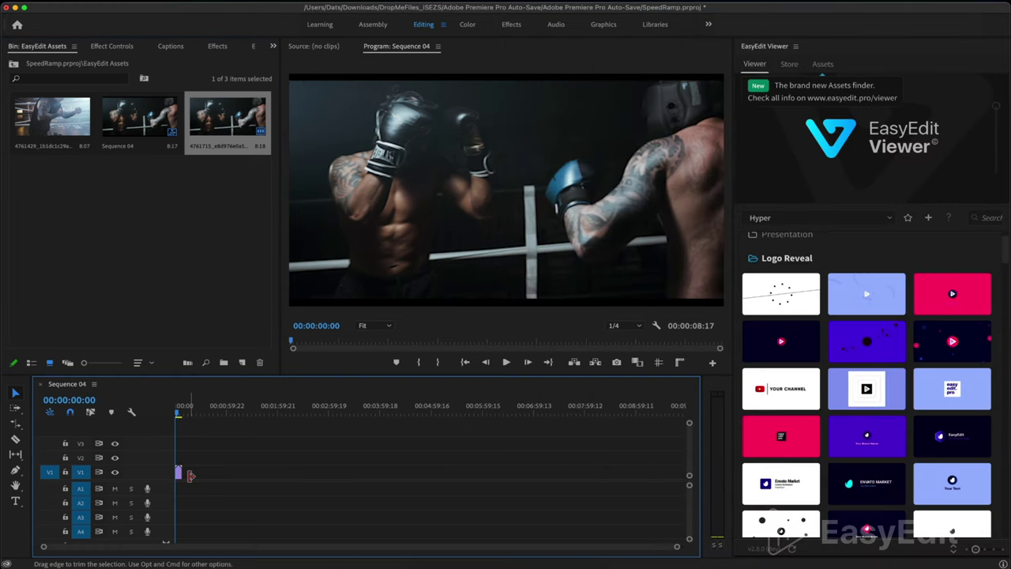
key(=)
key(=)
key(=)
key(space)
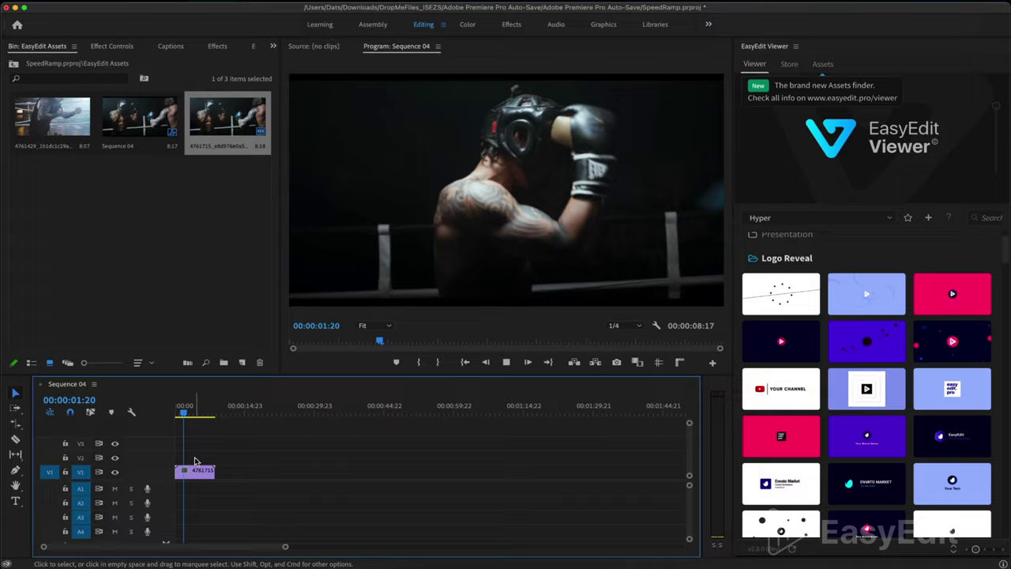
Swap the V1 clip for 4761429_1b1dc1c29a.mp4, keeping existing sequence settings, and preview it.
key(space)
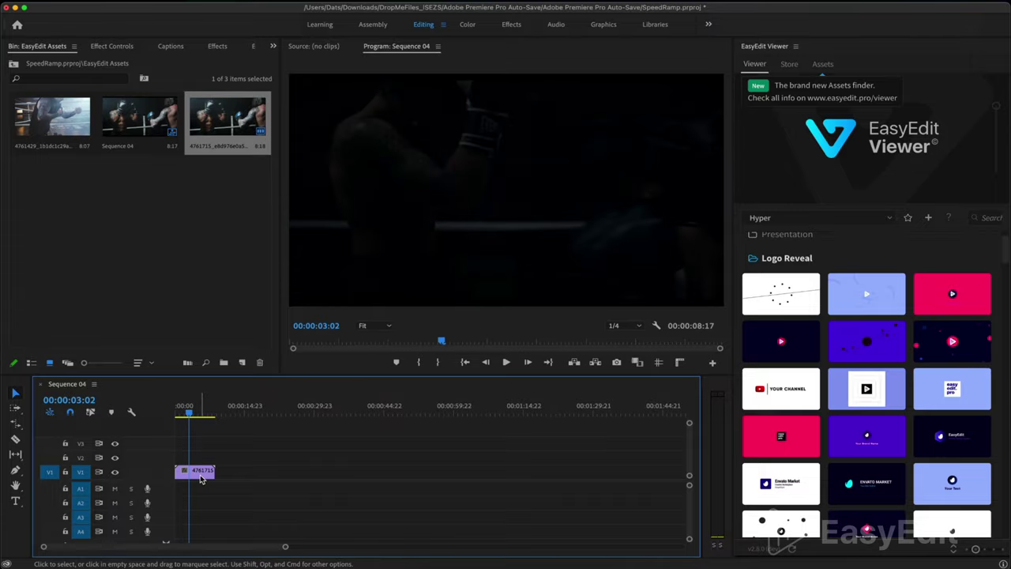
key(Delete)
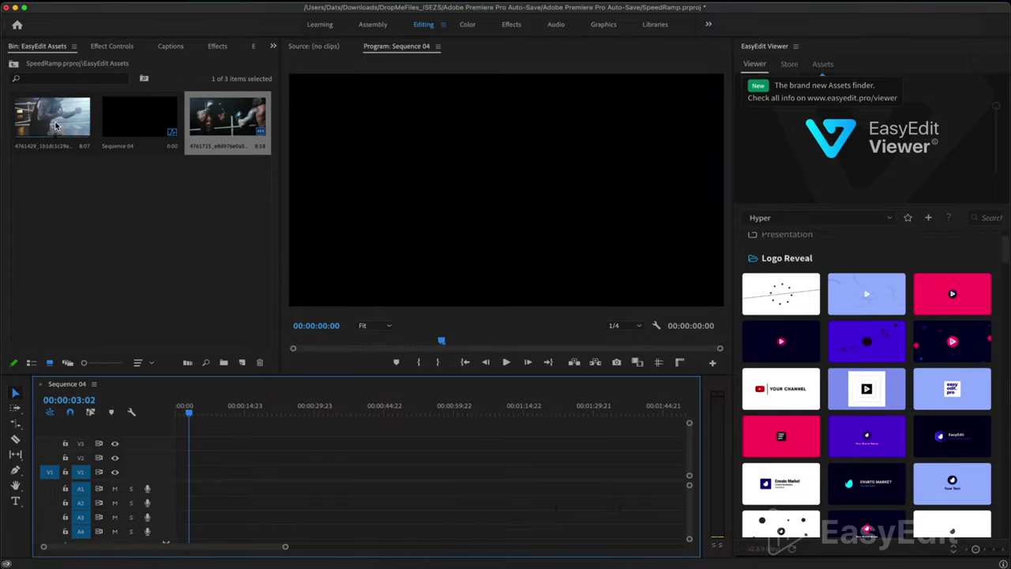
drag(52, 118, 230, 472)
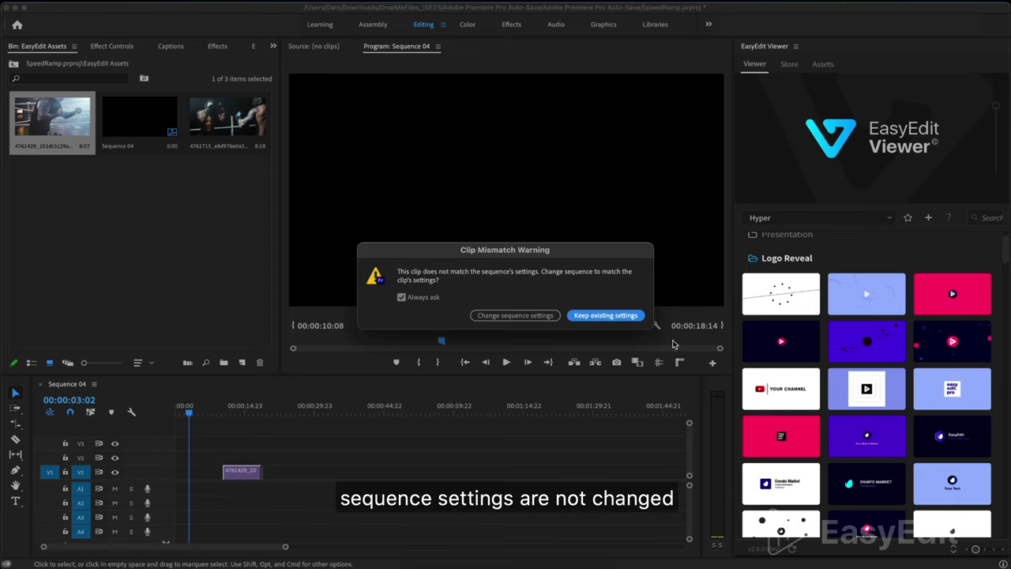
click(617, 317)
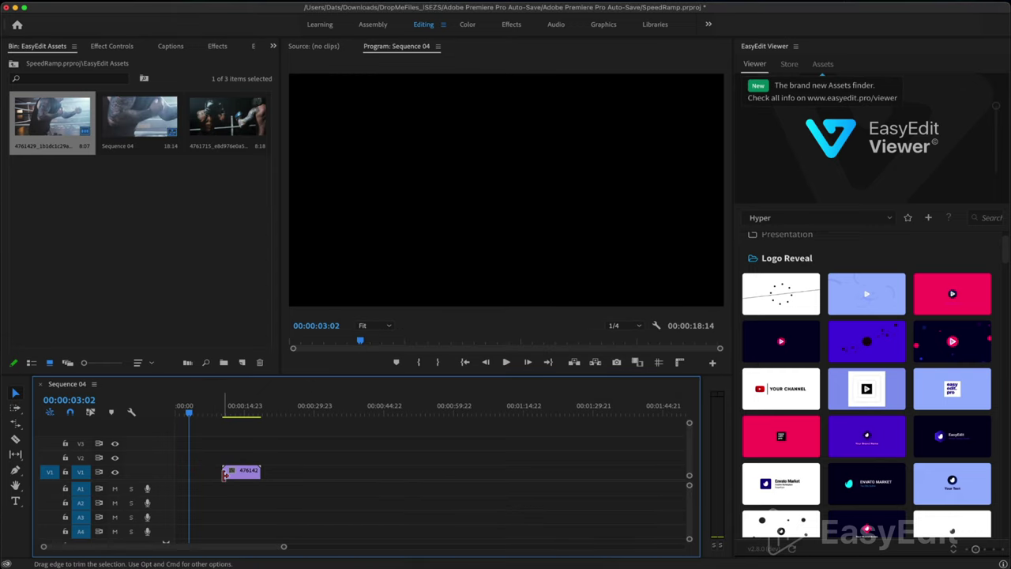
scroll(225, 474, up, 3)
click(226, 412)
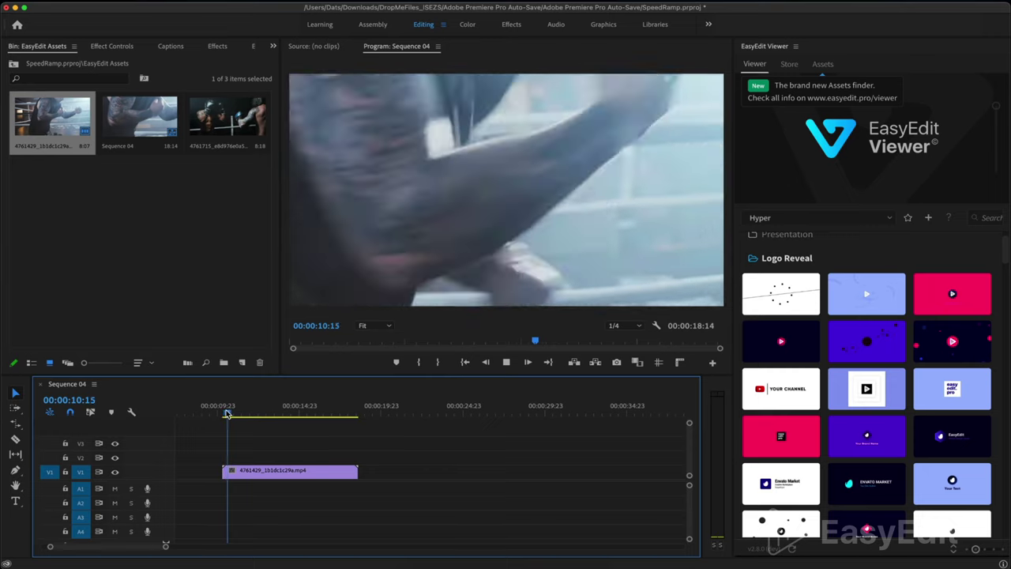
key(space)
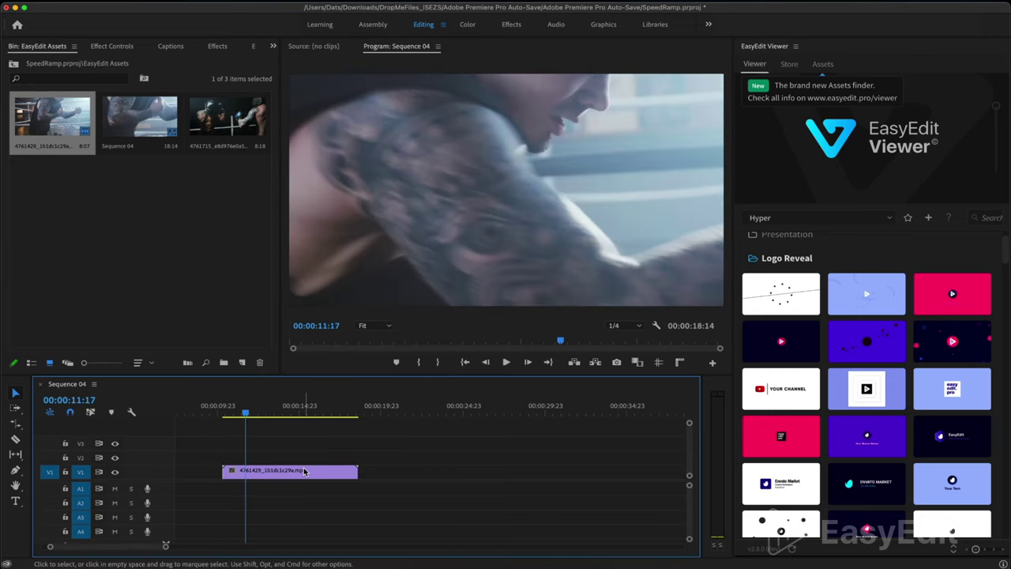
Scale 4761429_1b1dc1c29a.mp4 to frame size, play it, and return the playhead to its start.
click(305, 471)
right_click(304, 472)
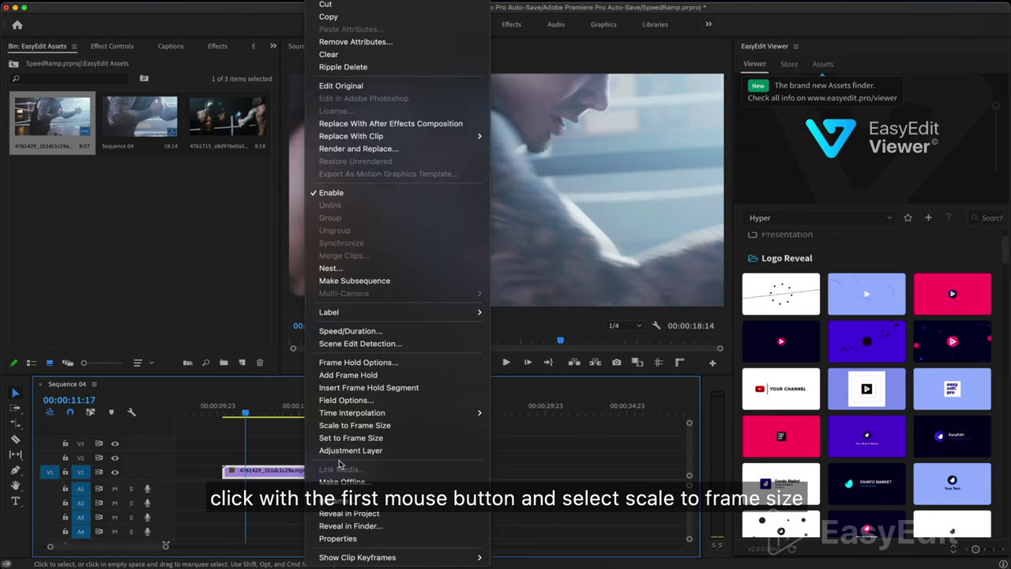
click(360, 427)
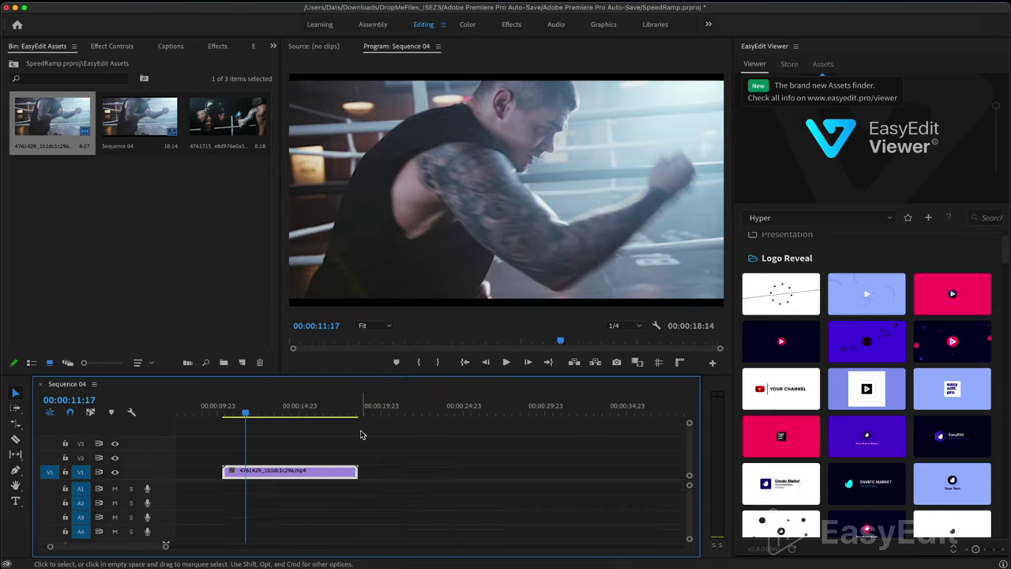
key(space)
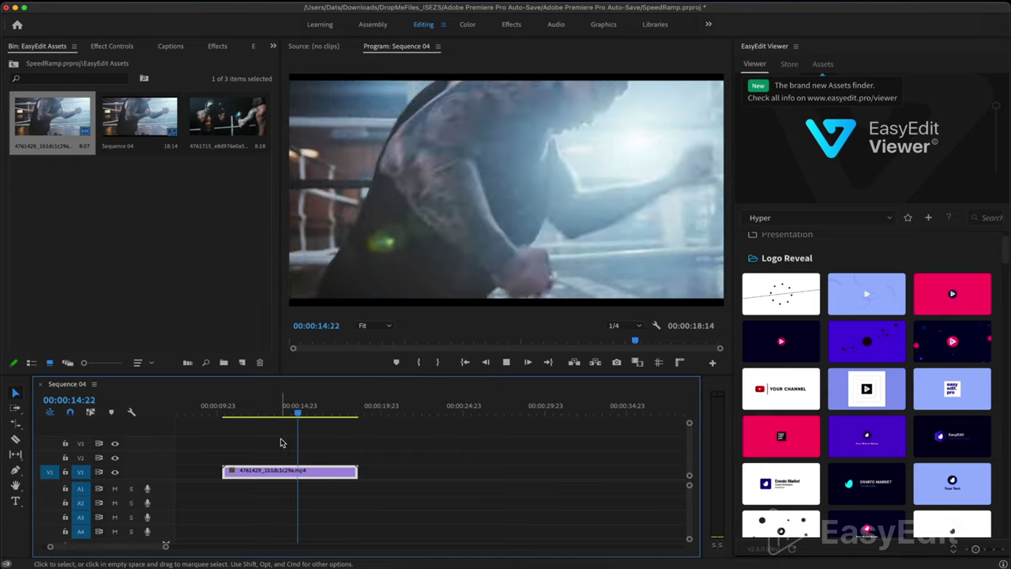
key(space)
click(227, 413)
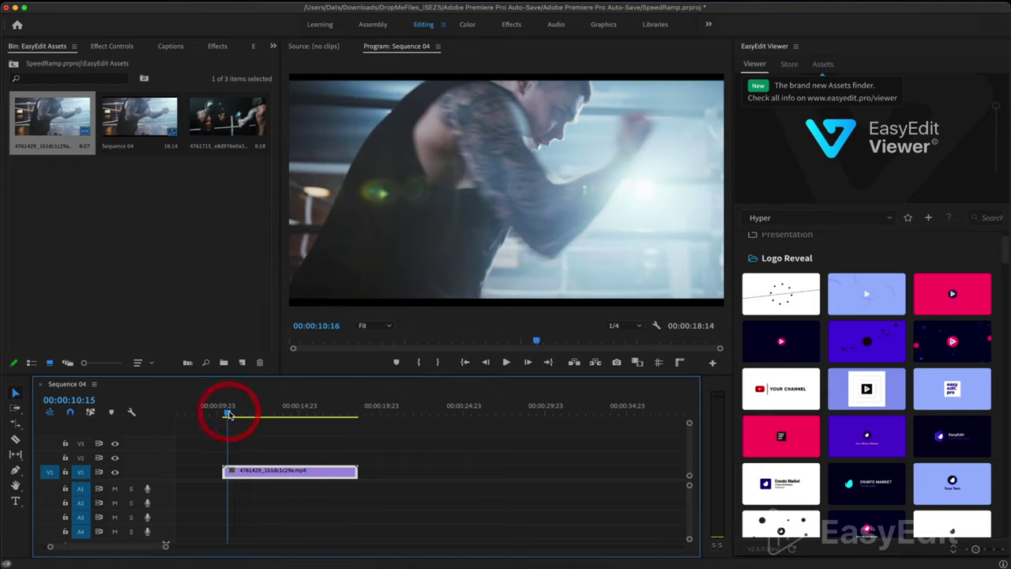
Unlink speed and duration in Speed/Duration and set the boxing clip's speed to 200%.
right_click(274, 475)
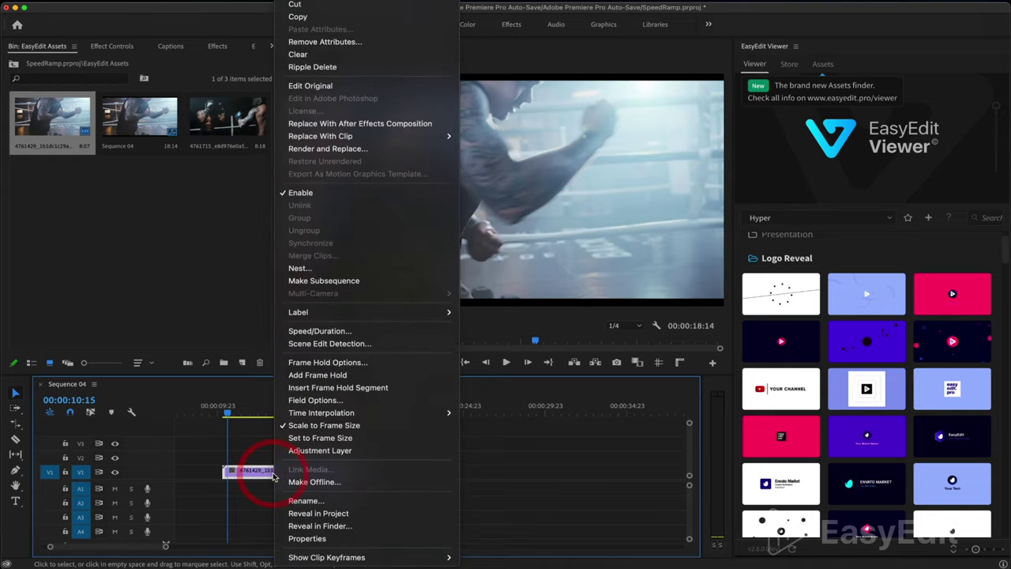
click(363, 333)
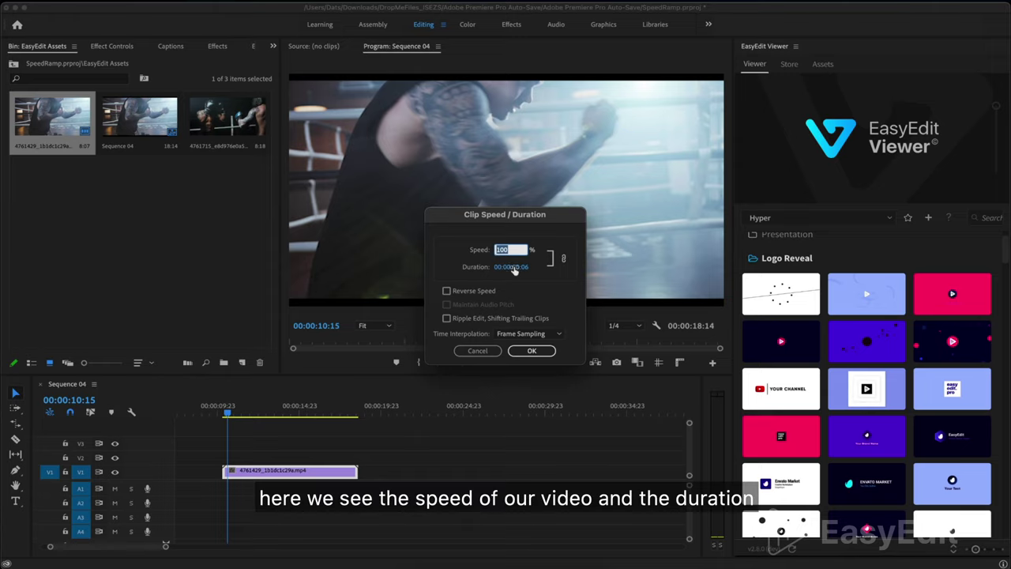
click(563, 259)
drag(525, 267, 536, 268)
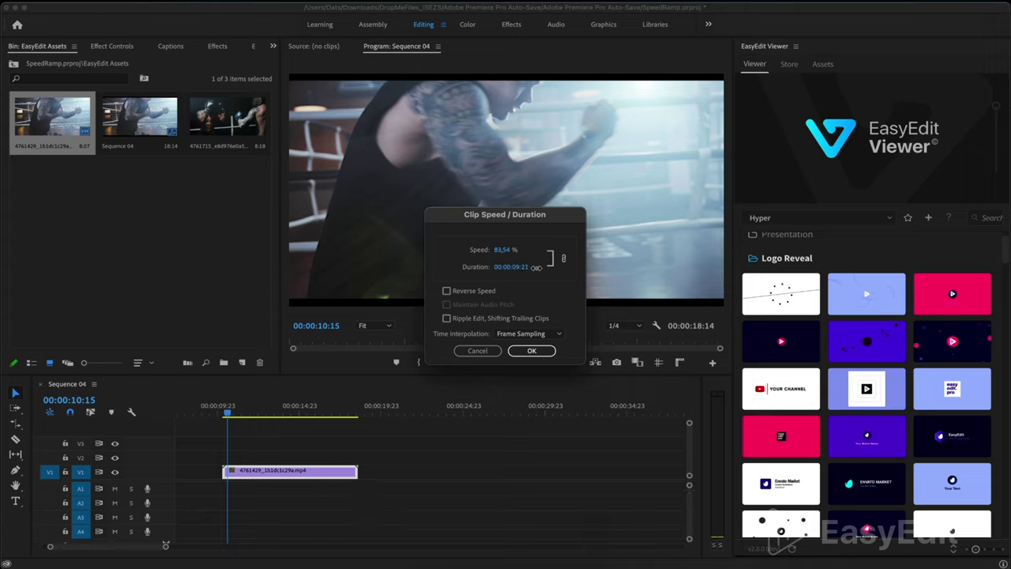
click(529, 268)
click(447, 292)
click(500, 250)
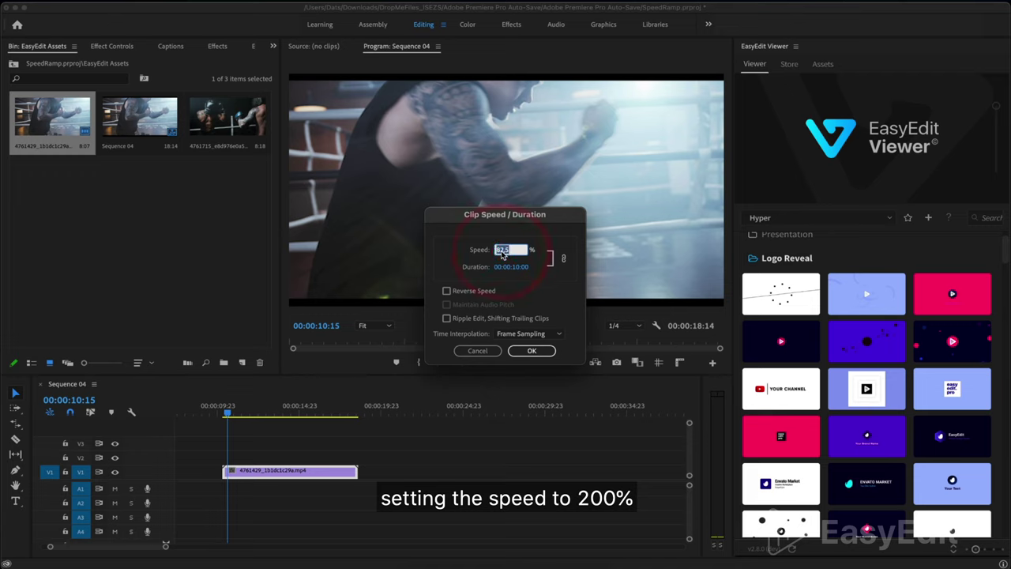
key(Return)
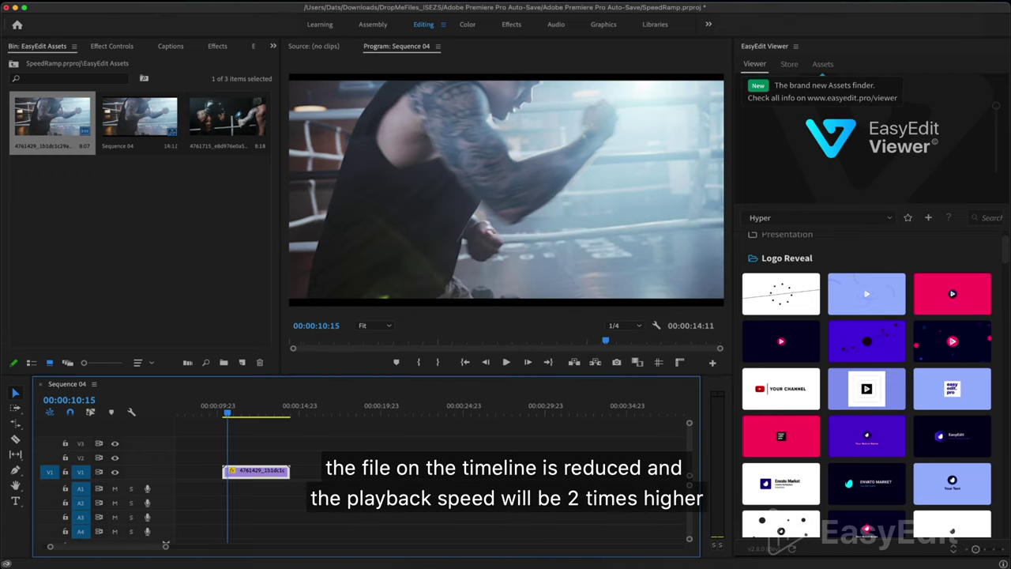
Apply Reverse Speed to the 200% boxing clip and play it from the start.
click(227, 416)
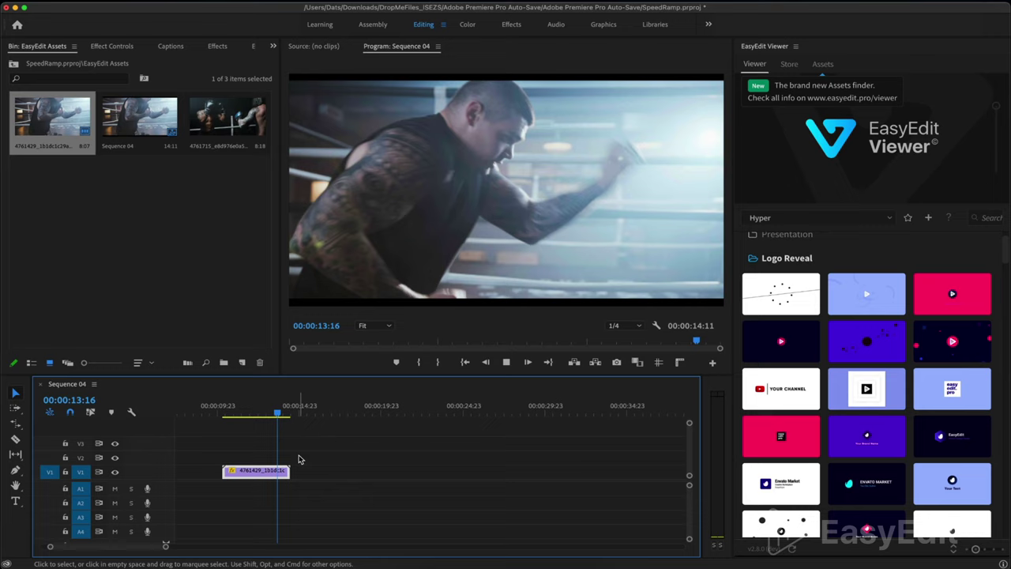
key(space)
click(249, 406)
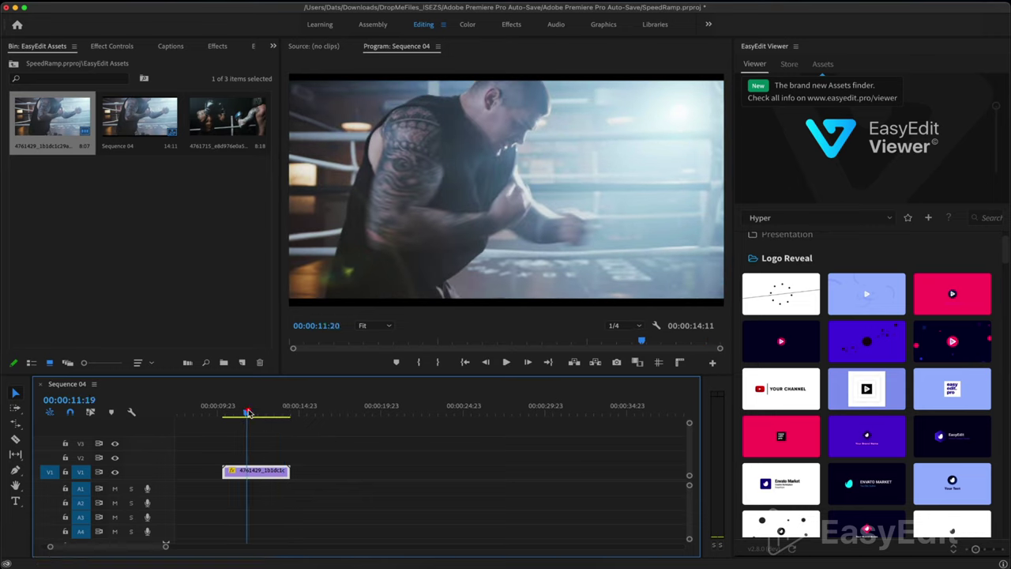
right_click(257, 471)
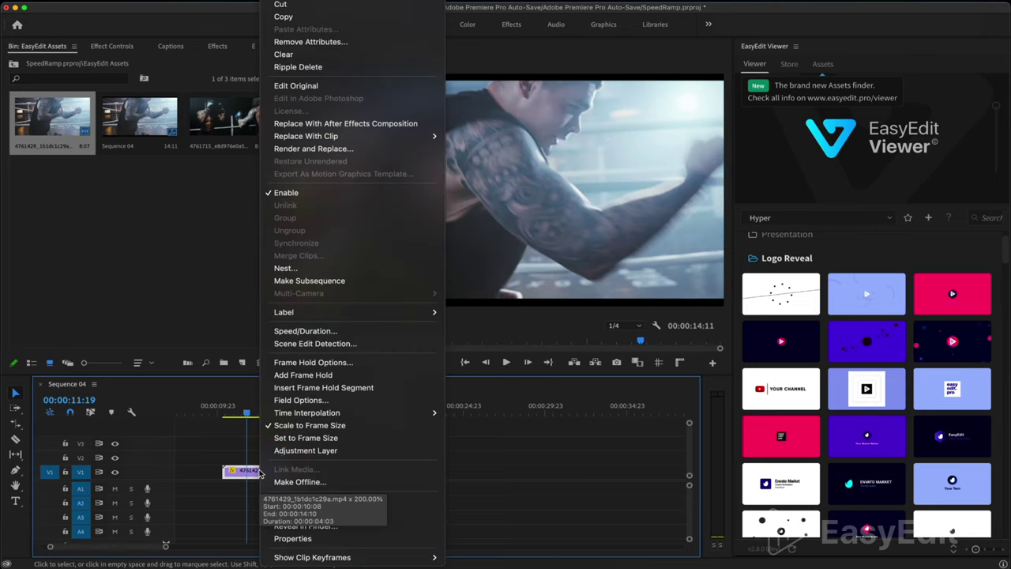
click(316, 331)
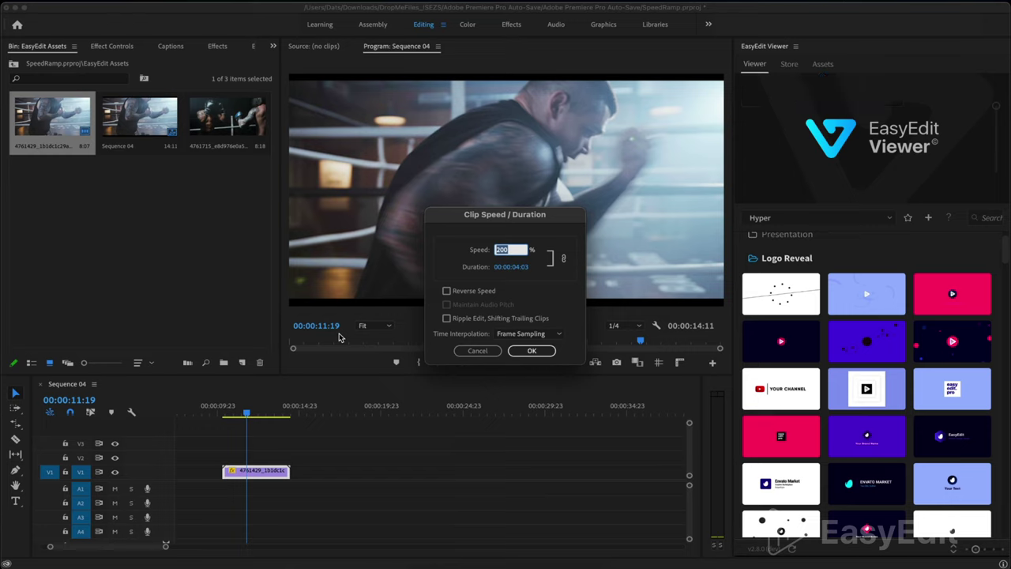
click(447, 292)
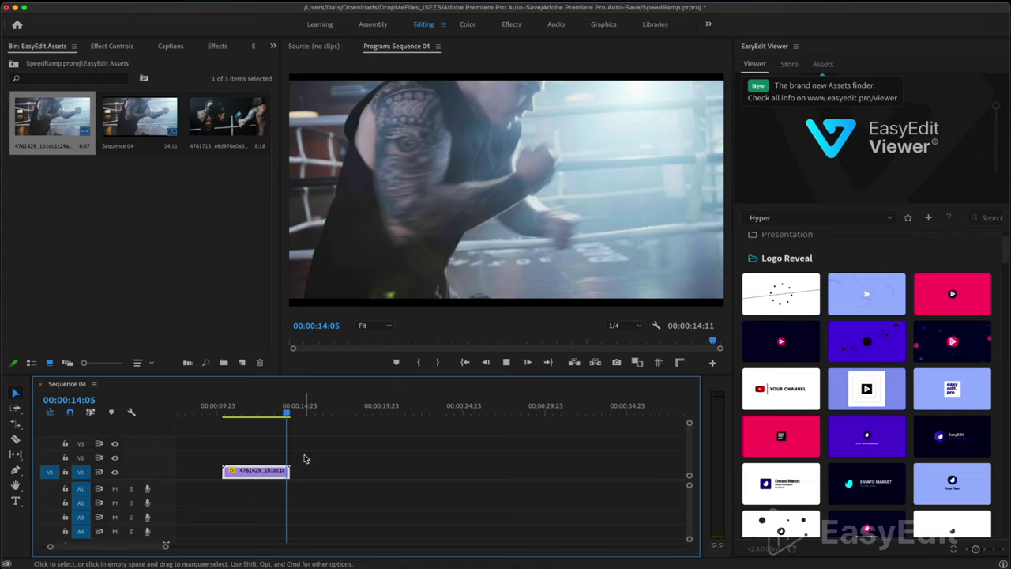
key(space)
click(356, 412)
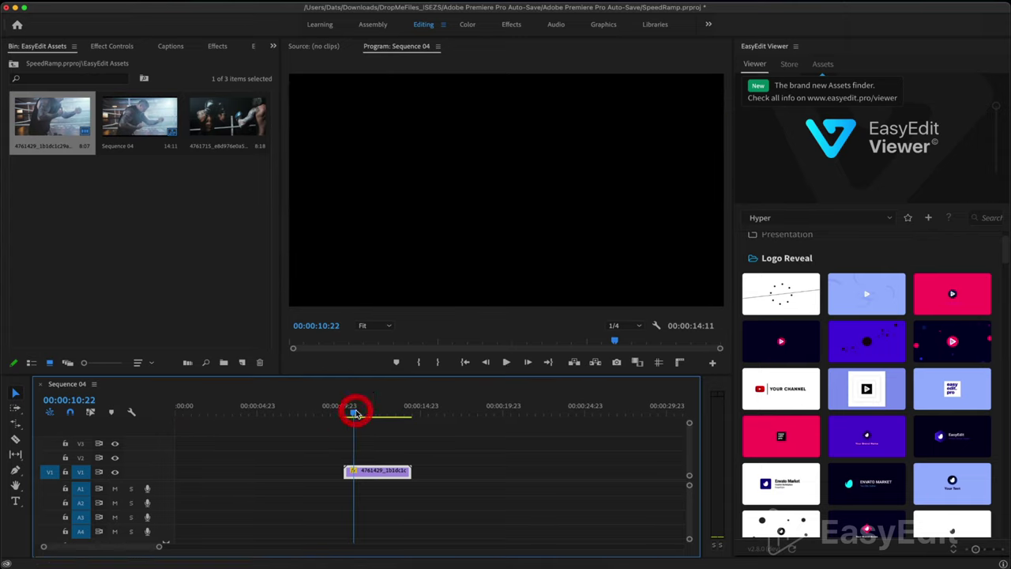
Set the boxing clip's Speed/Duration to 40%, stretching it to about 20 seconds.
right_click(393, 475)
click(471, 331)
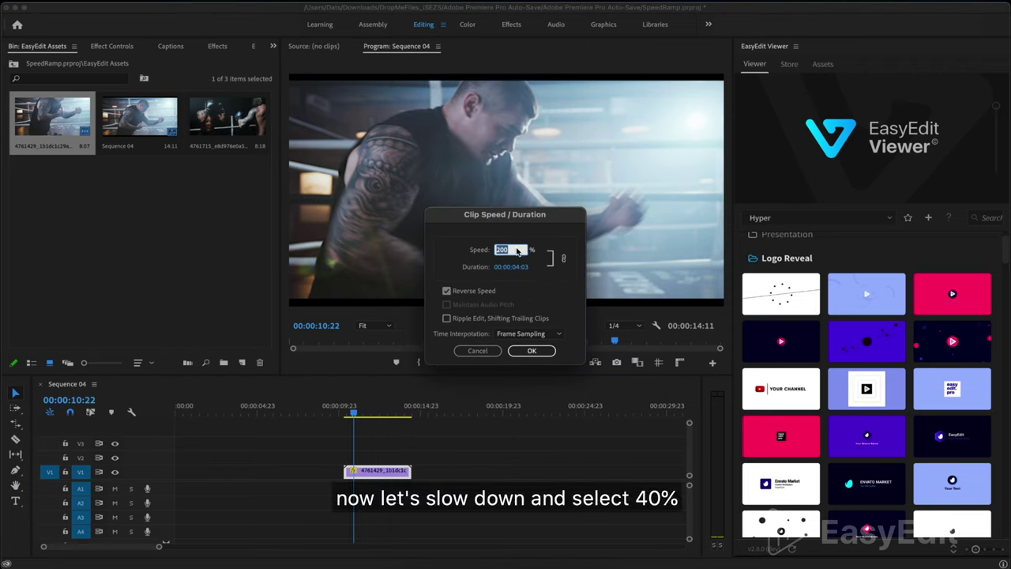
text(40)
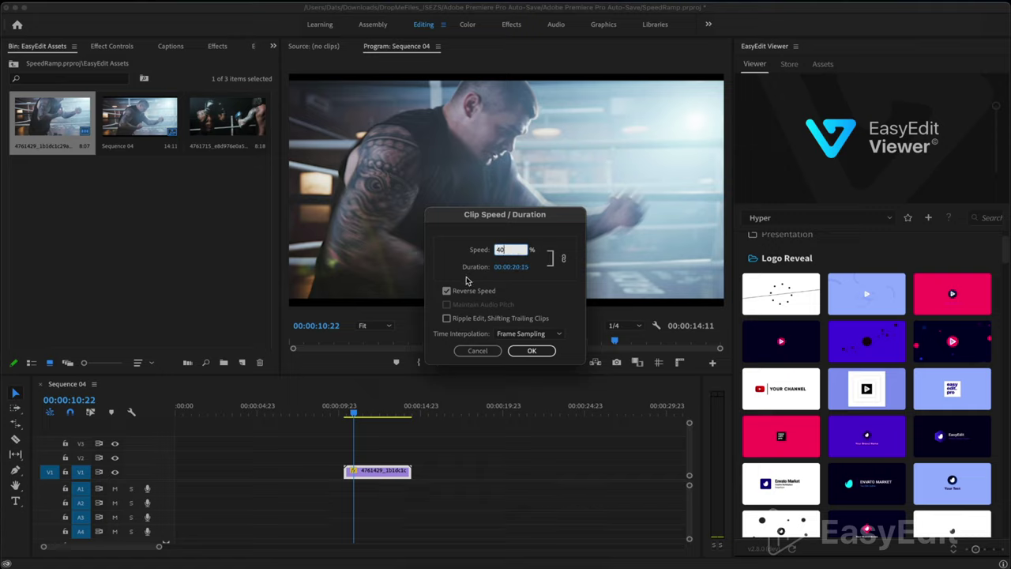
click(520, 351)
key(minus)
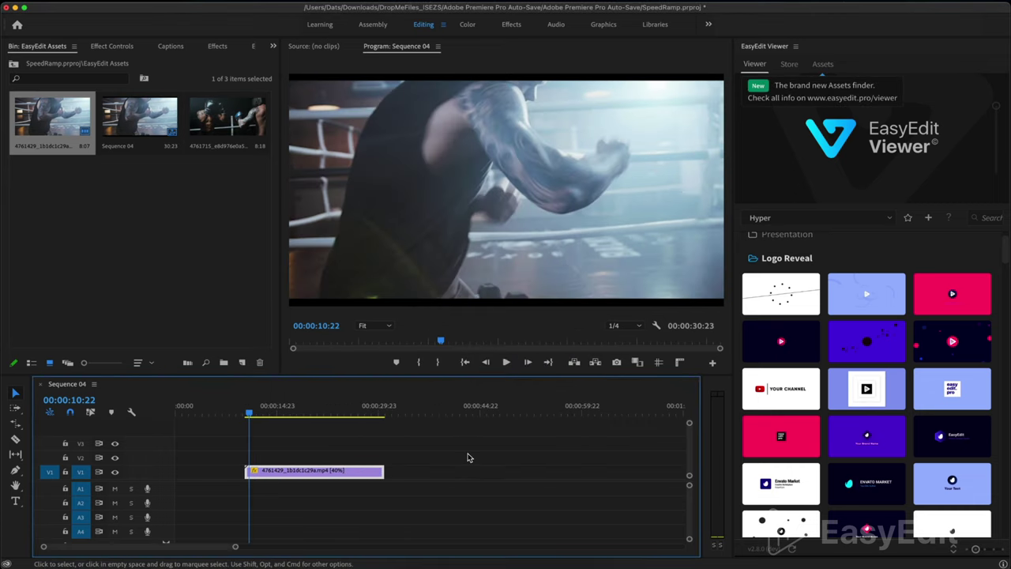
key(space)
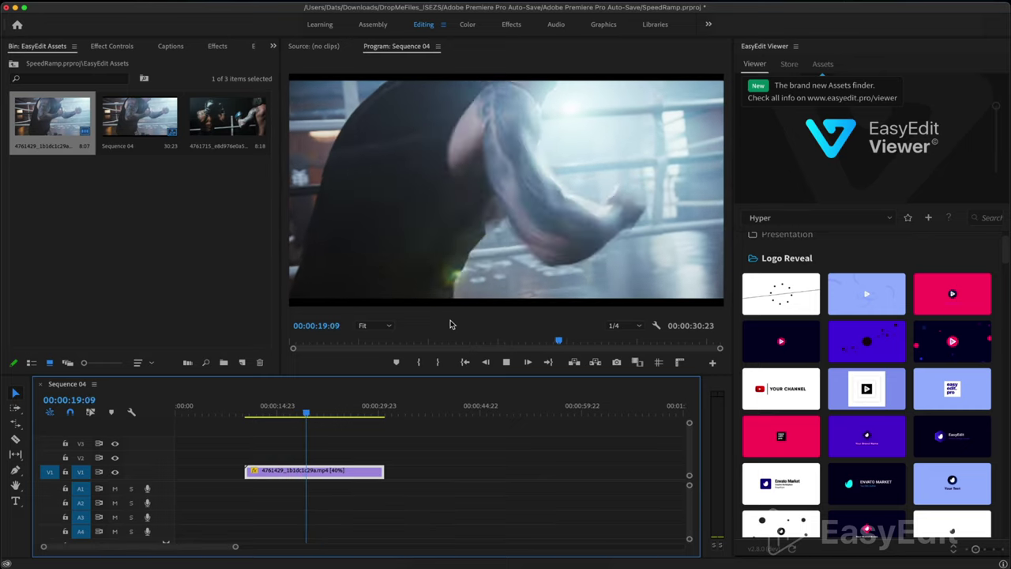
key(space)
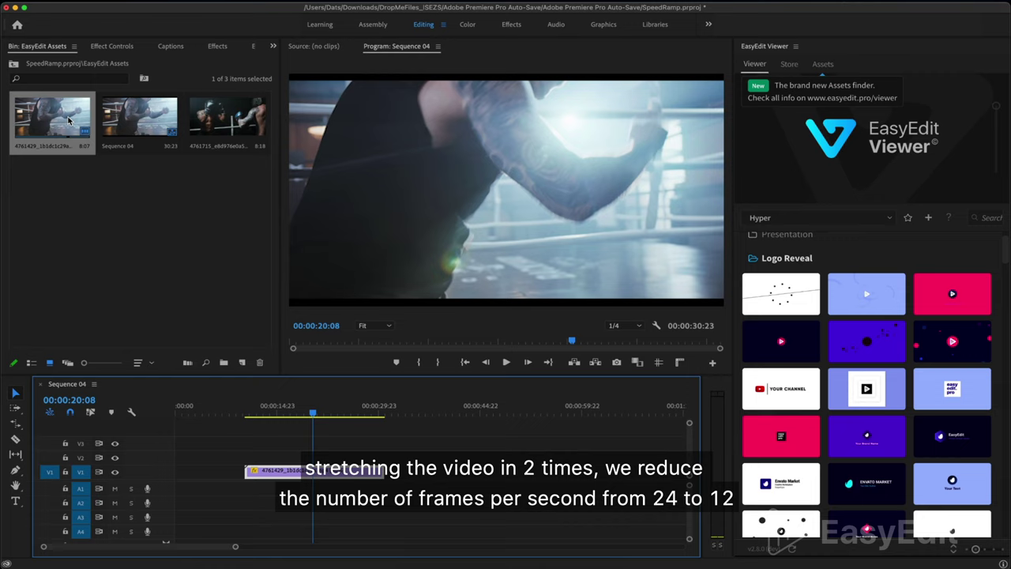
Add a second copy of the boxing clip after the first and set it to 40% speed.
drag(69, 120, 413, 478)
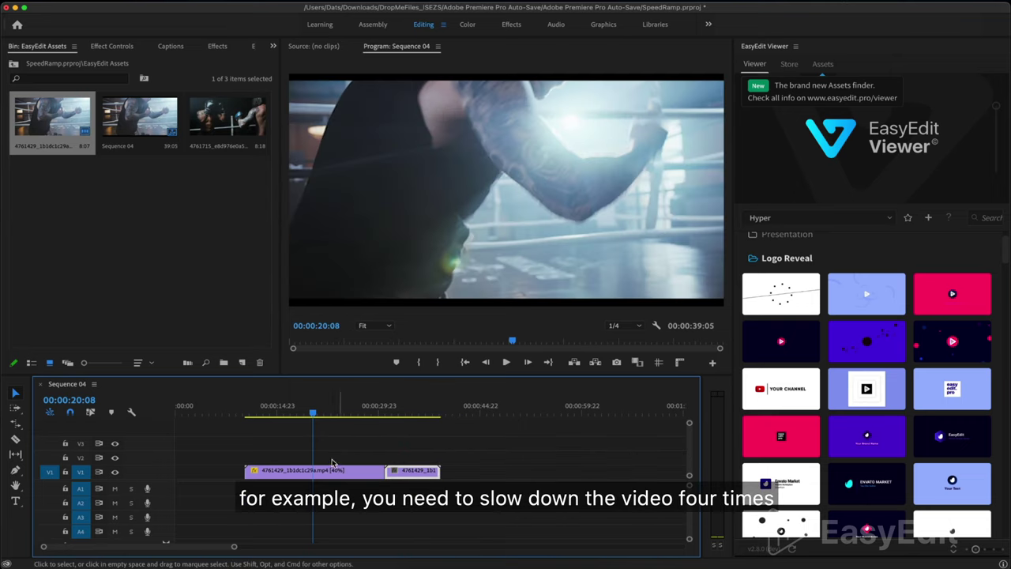
right_click(423, 472)
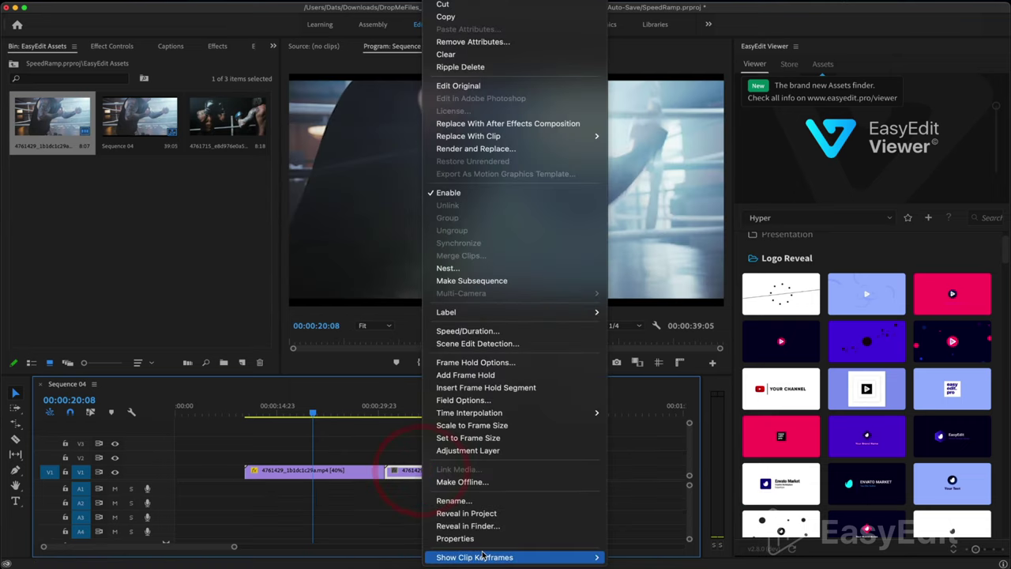
click(500, 334)
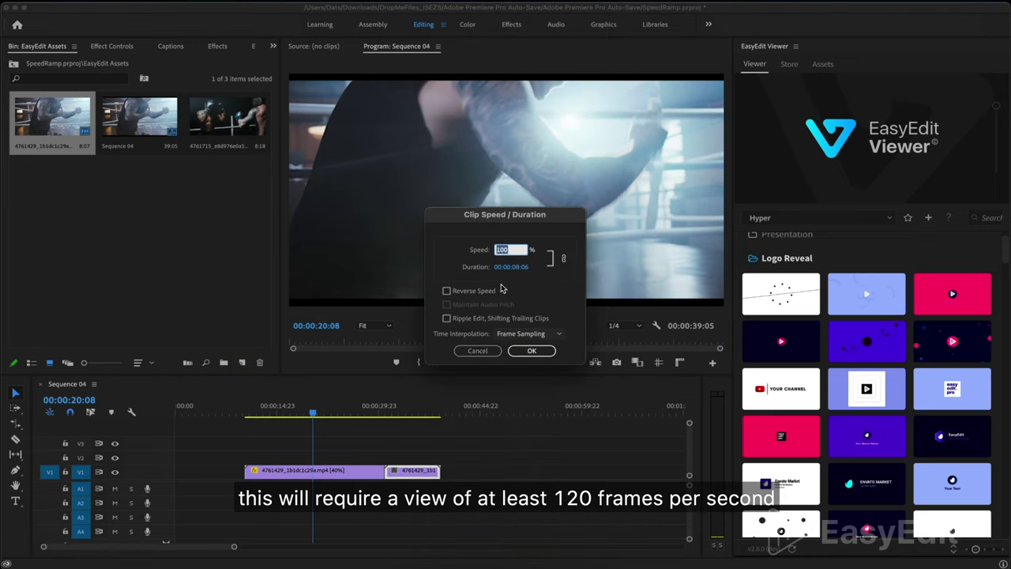
text(40)
key(Return)
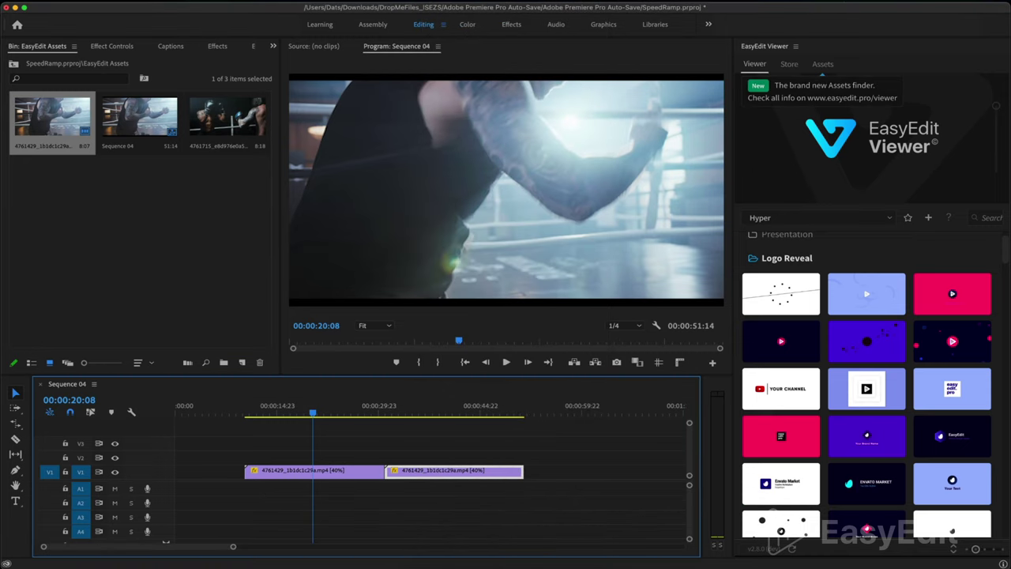
Add a third boxing copy at the sequence end at 40% speed, then right-click the first clip.
drag(554, 345, 531, 475)
click(545, 471)
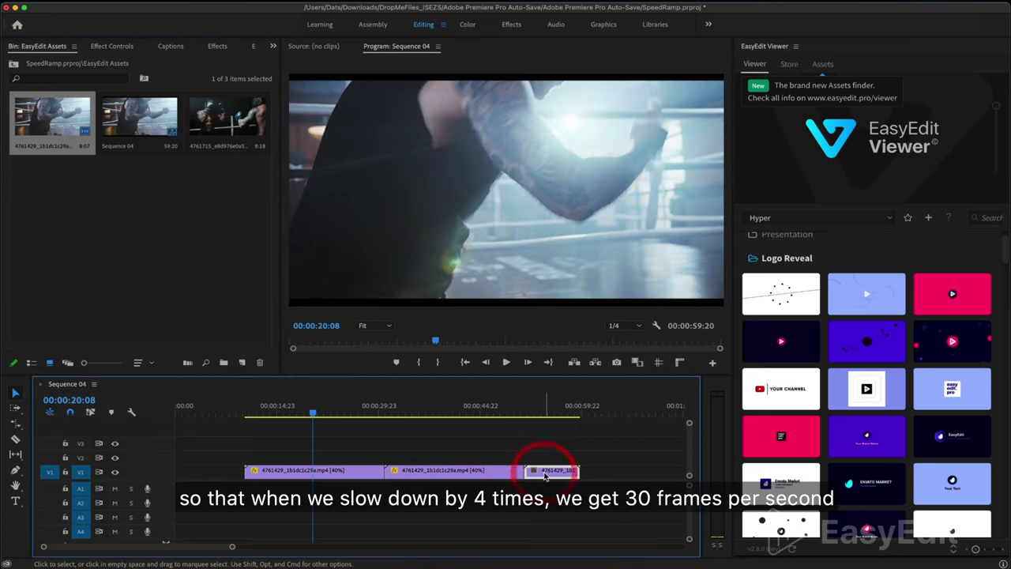
right_click(544, 474)
mouse_move(570, 413)
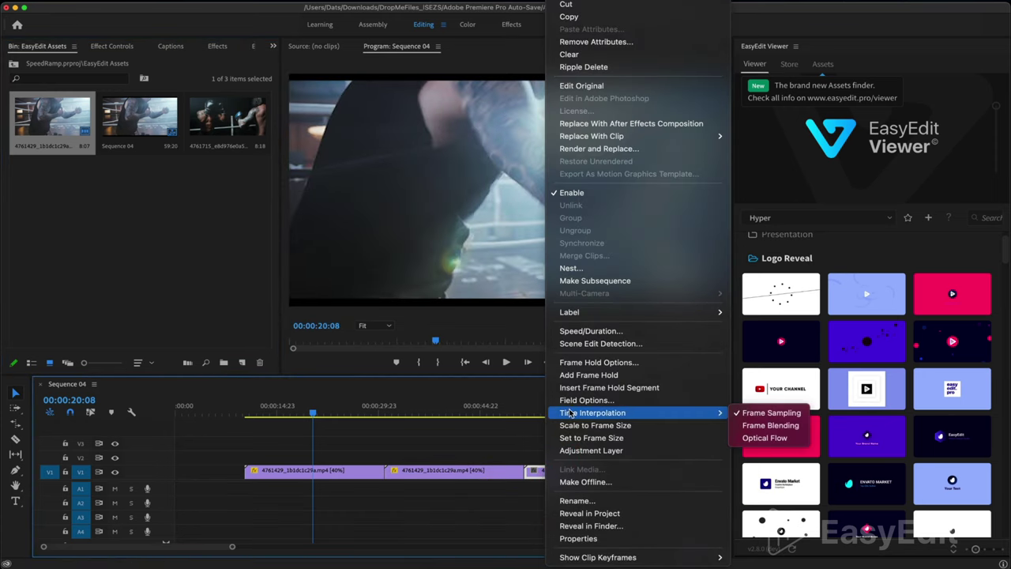
click(624, 333)
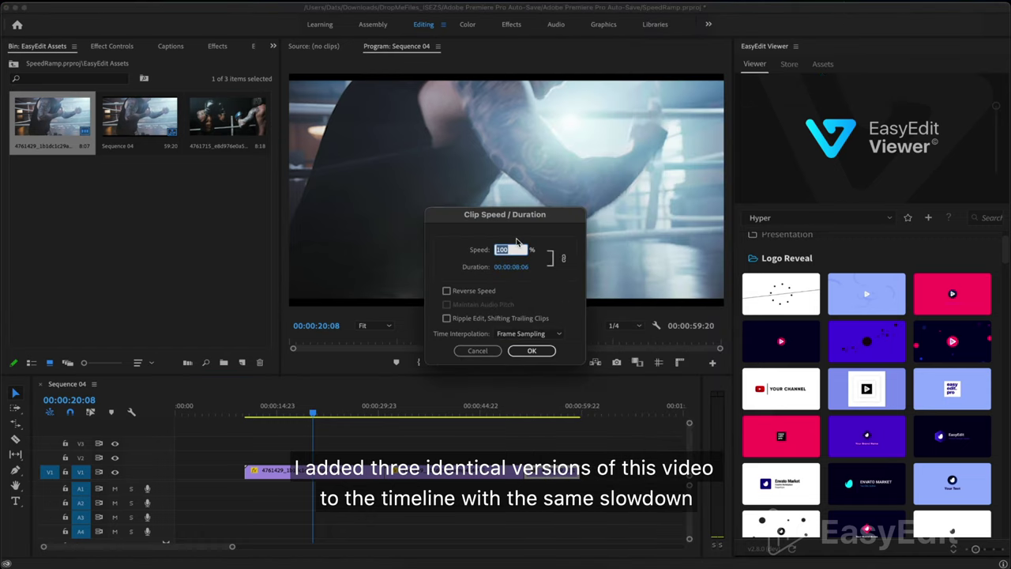
text(4)
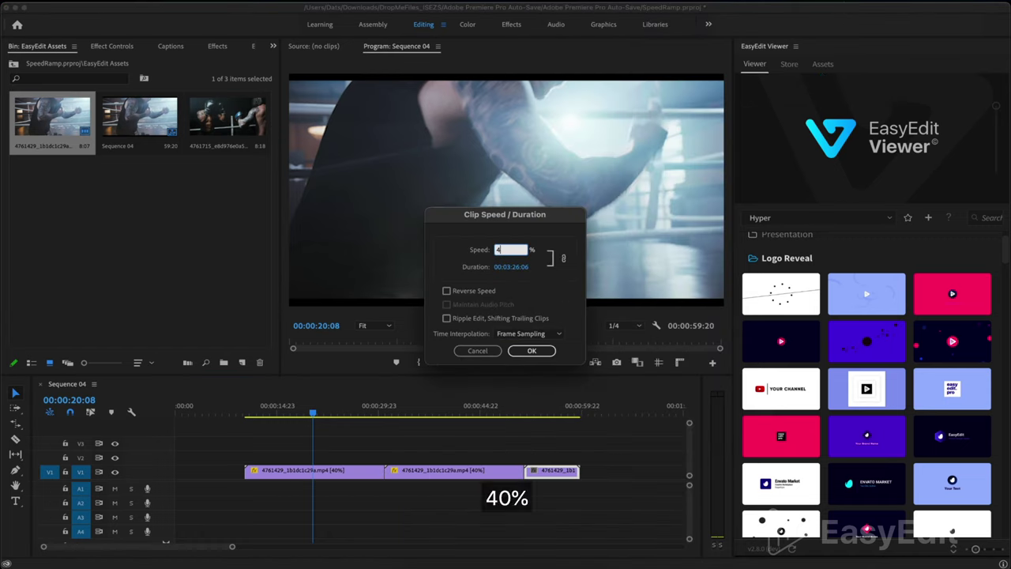
text(0)
key(Return)
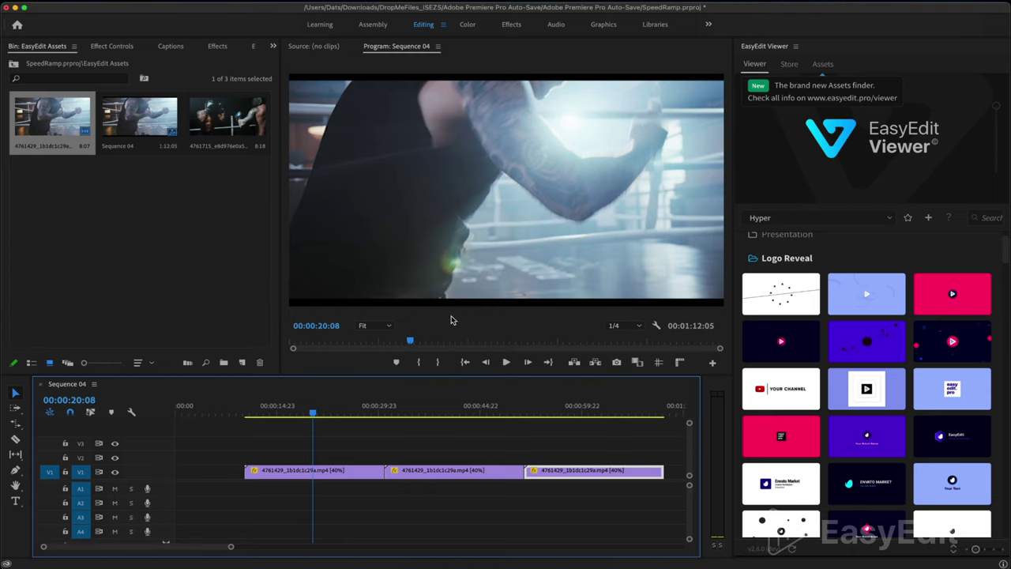
click(355, 477)
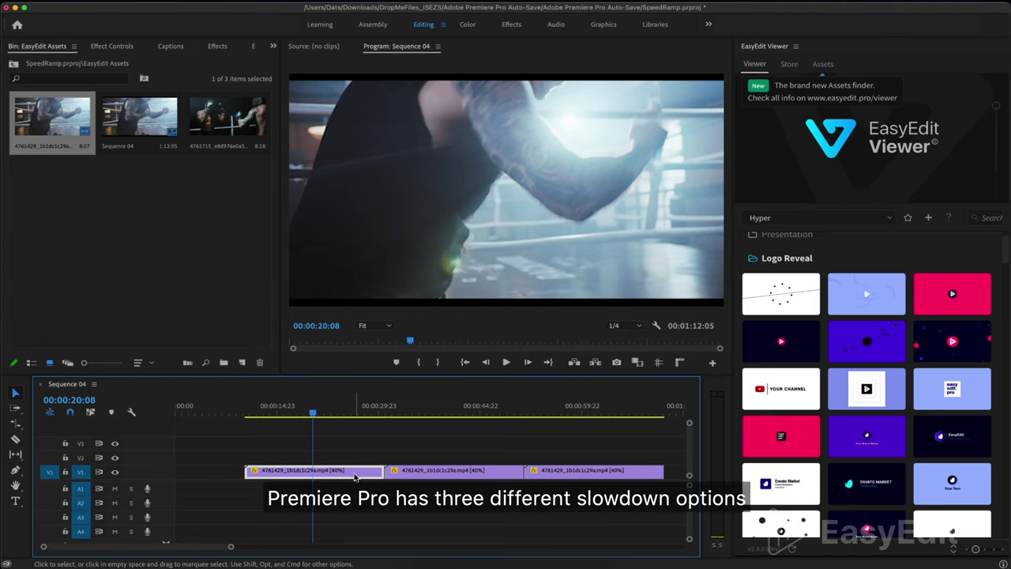
right_click(354, 475)
Keep Frame Sampling as the first clip's time interpolation.
click(440, 336)
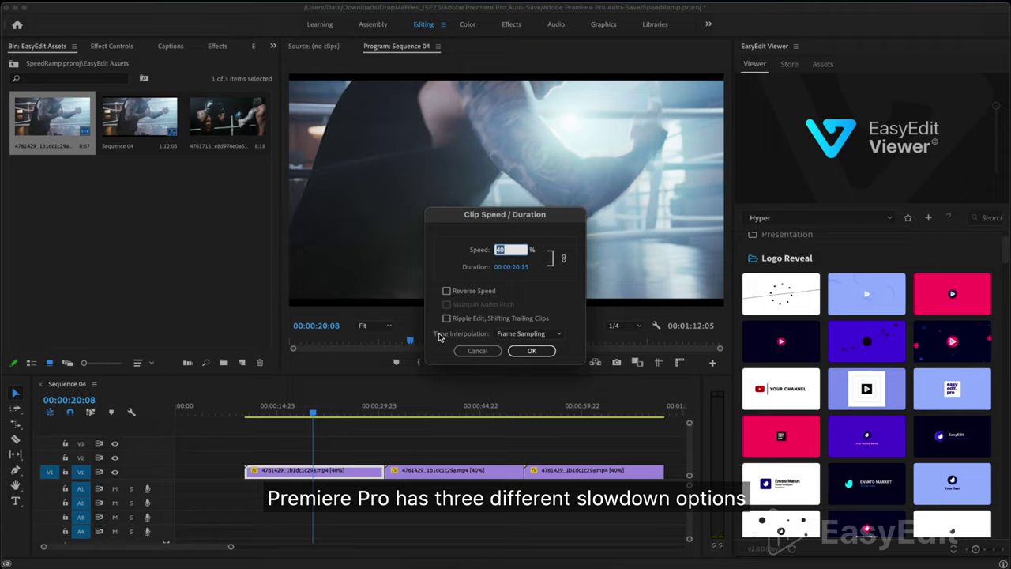
click(542, 334)
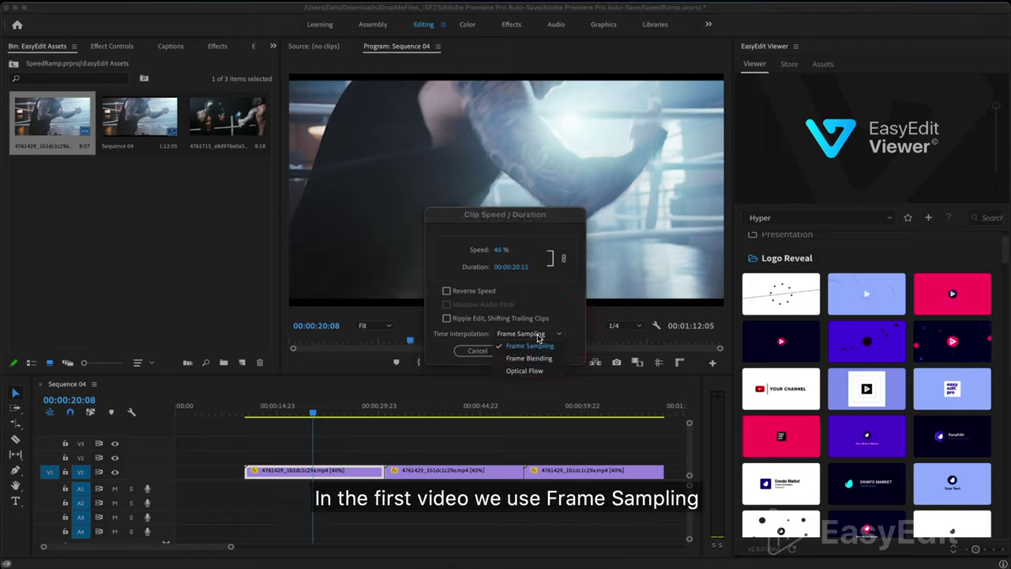
click(538, 336)
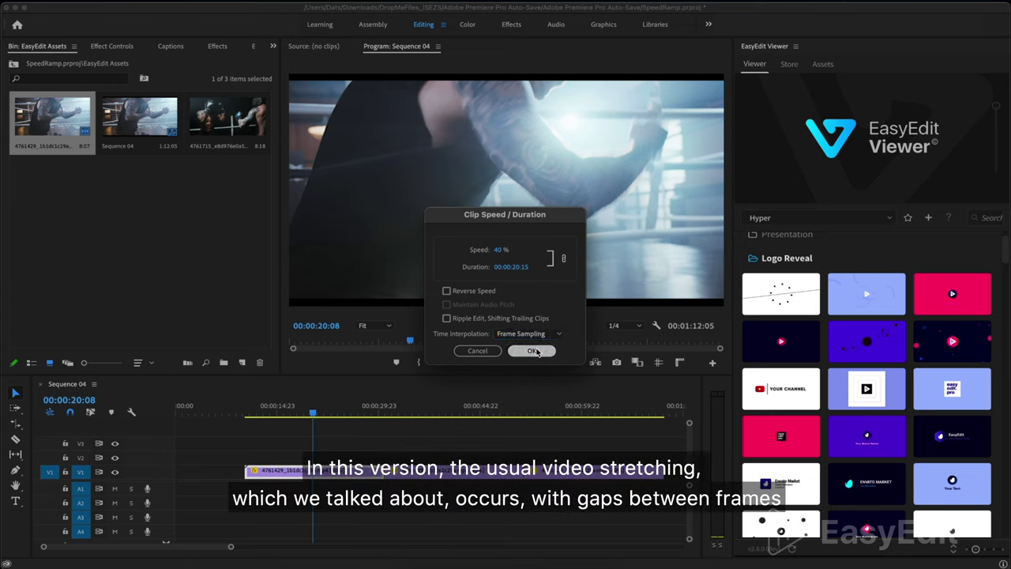
click(531, 350)
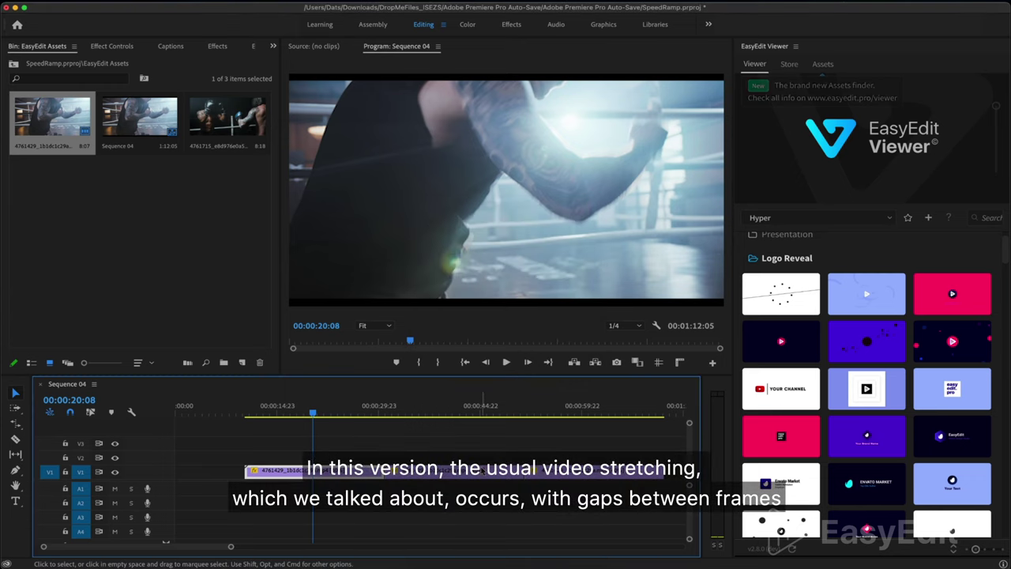
Set the second clip's time interpolation to Optical Flow.
right_click(483, 473)
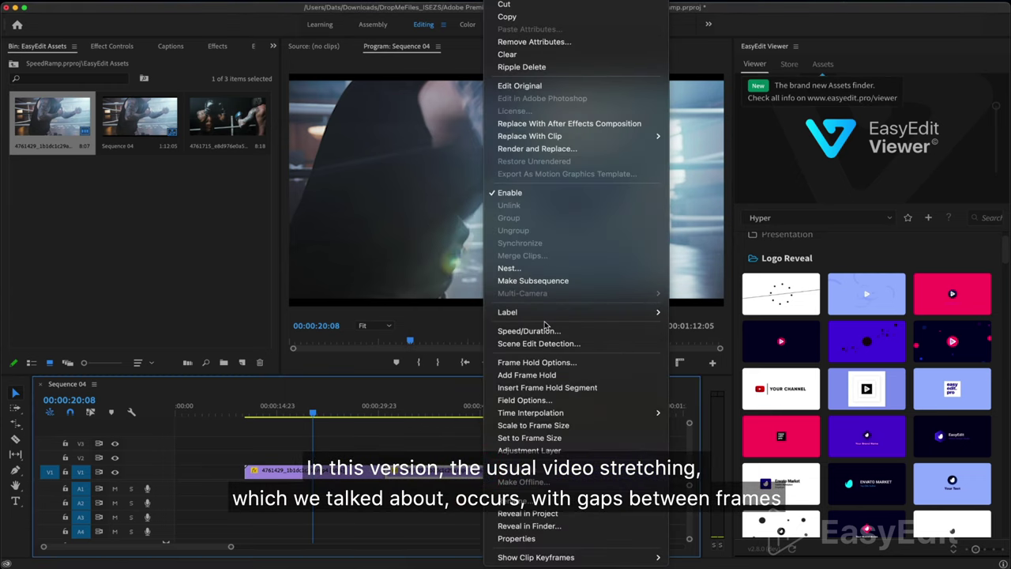
click(546, 330)
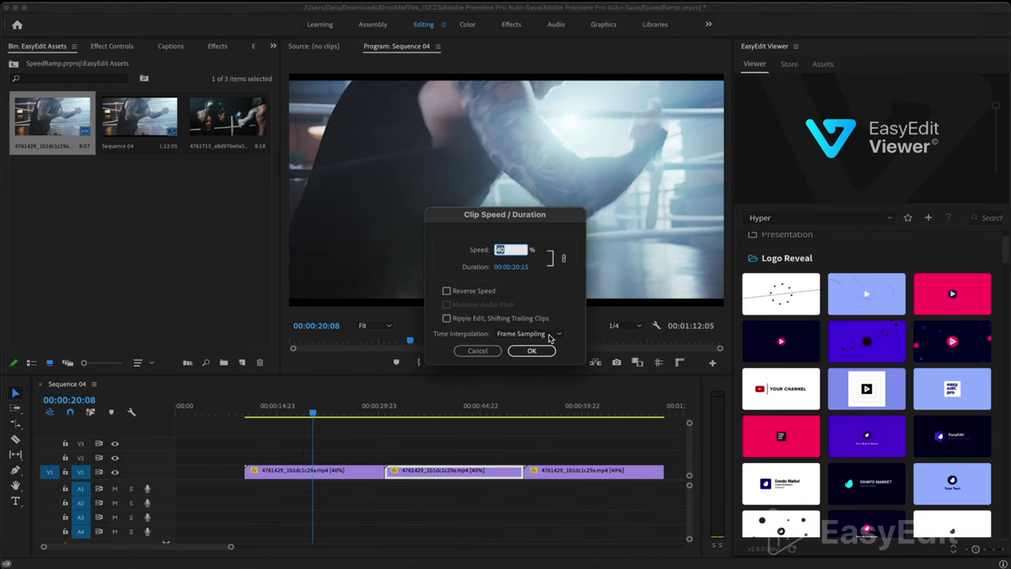
click(549, 334)
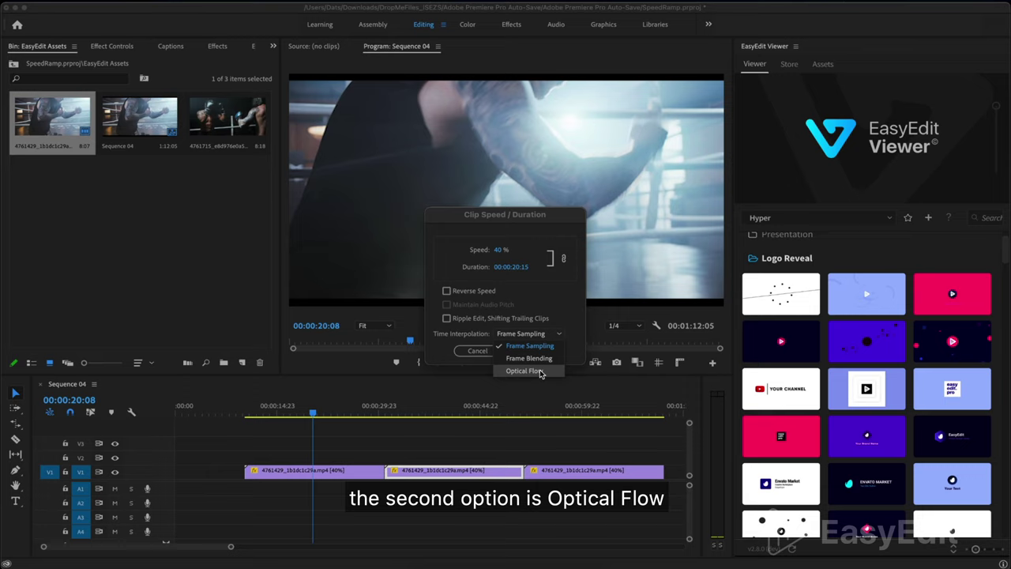
click(540, 371)
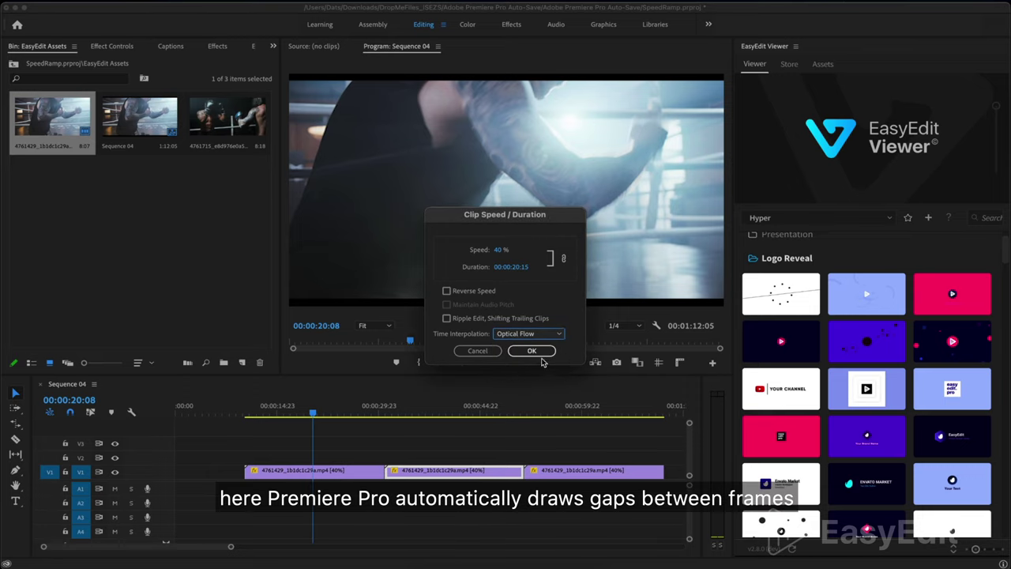
click(532, 351)
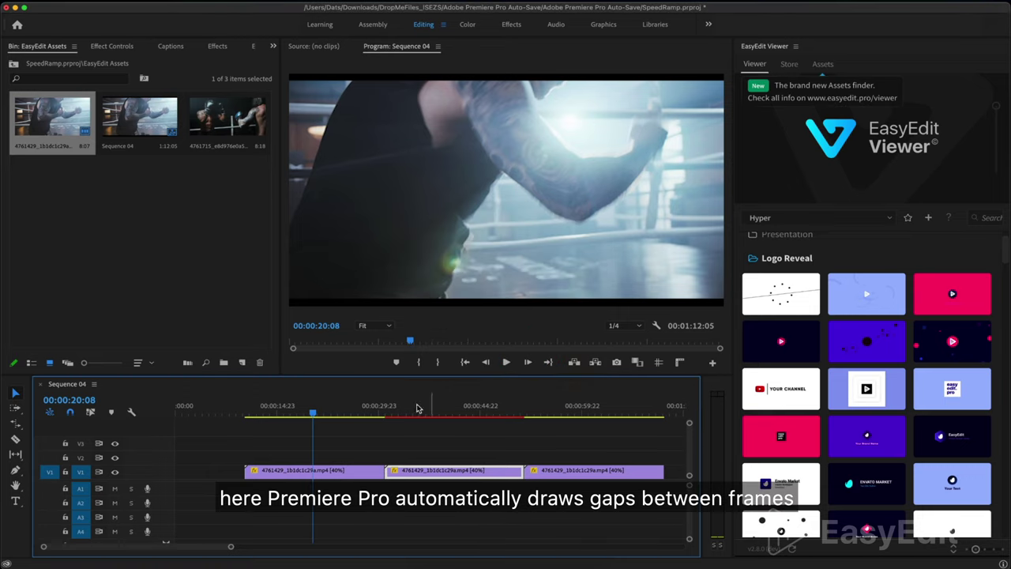
Set the third clip's time interpolation to Frame Blending.
click(593, 477)
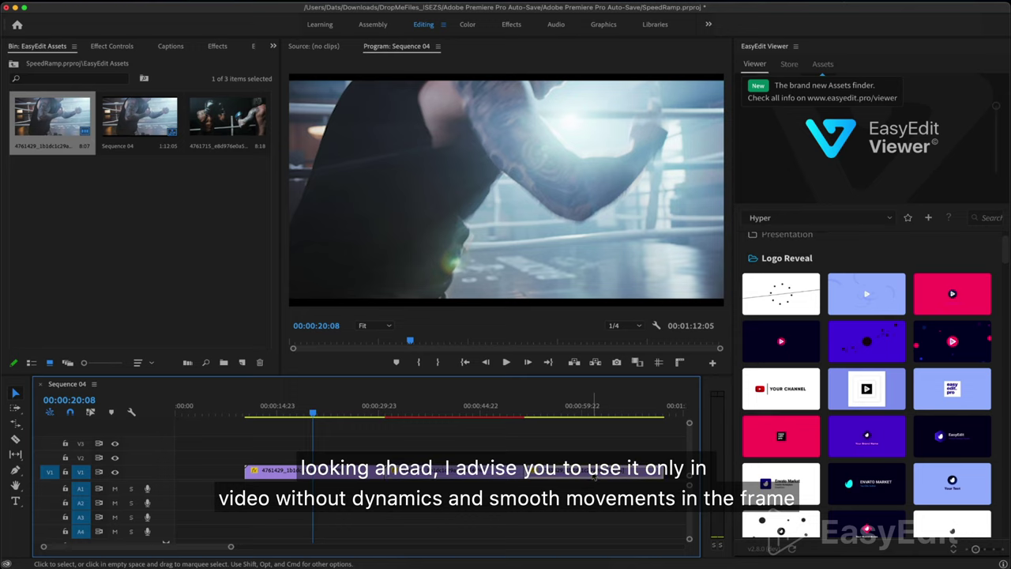
right_click(590, 474)
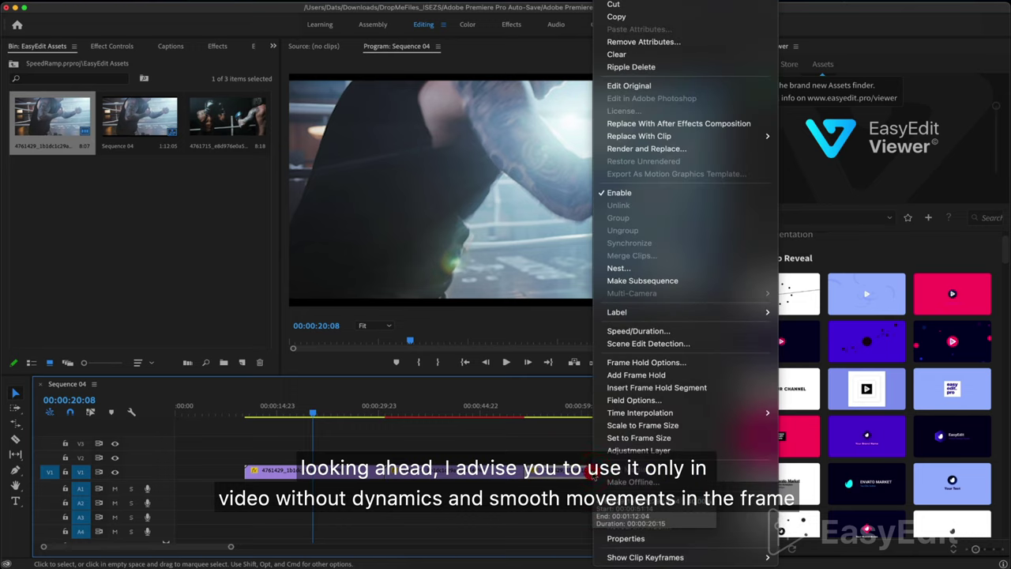
click(638, 331)
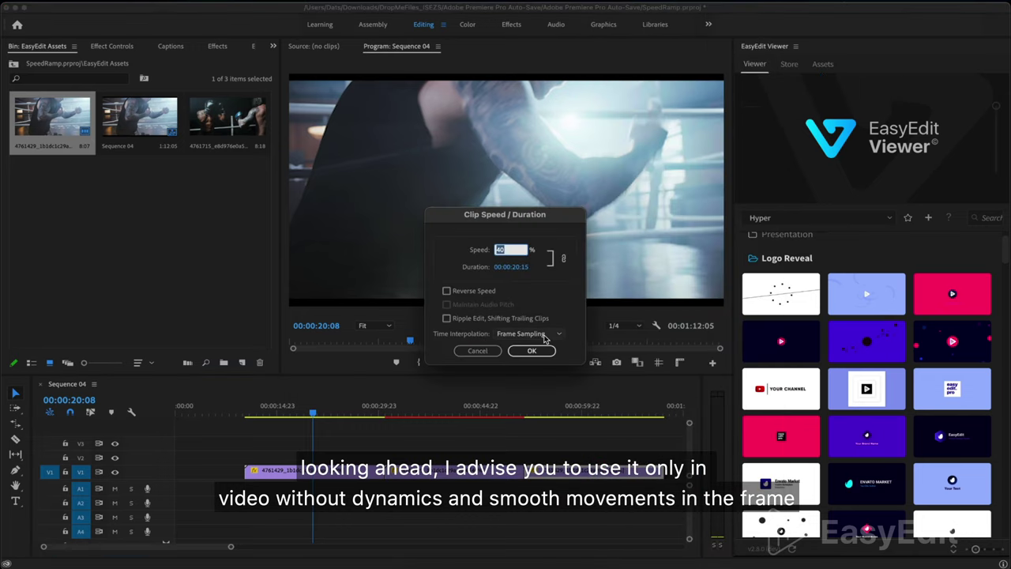
click(526, 334)
click(530, 358)
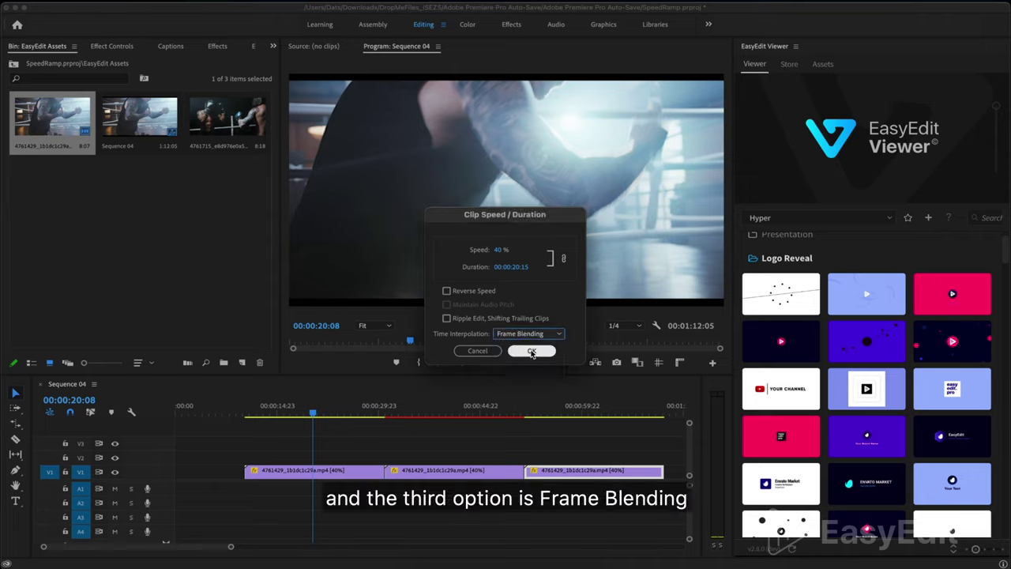
click(532, 353)
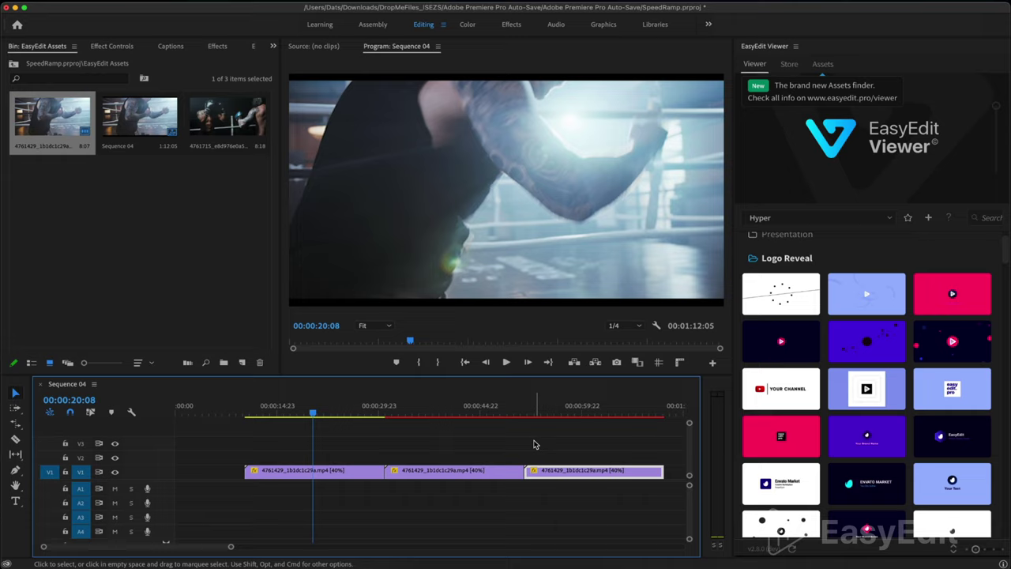
scroll(472, 443, right, 2)
key(Return)
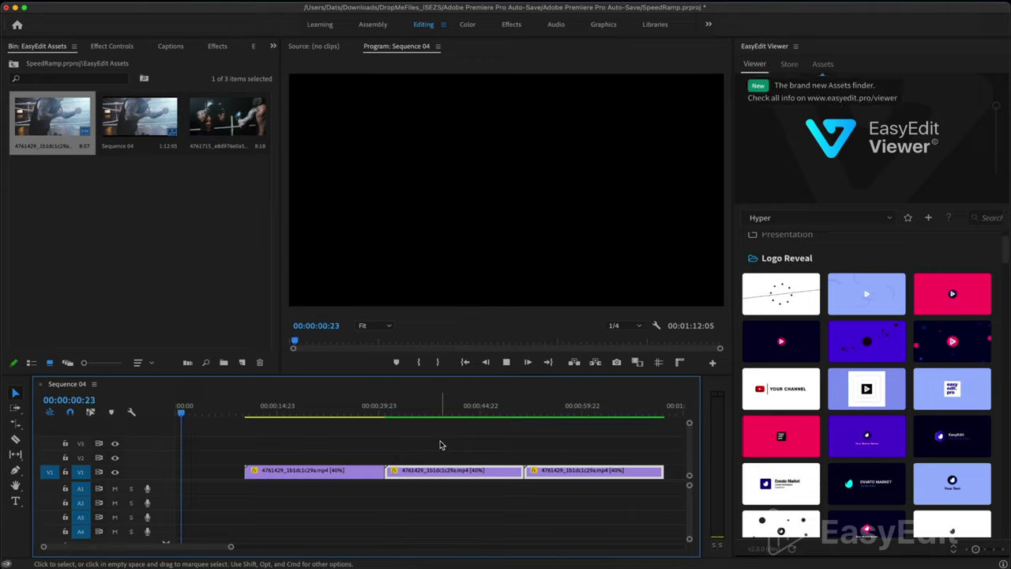
click(367, 418)
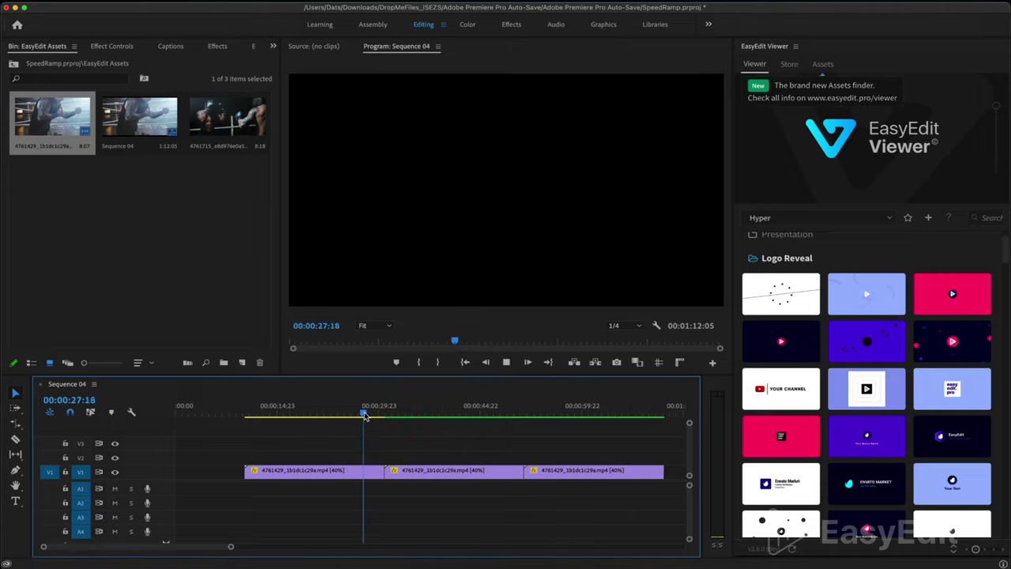
key(space)
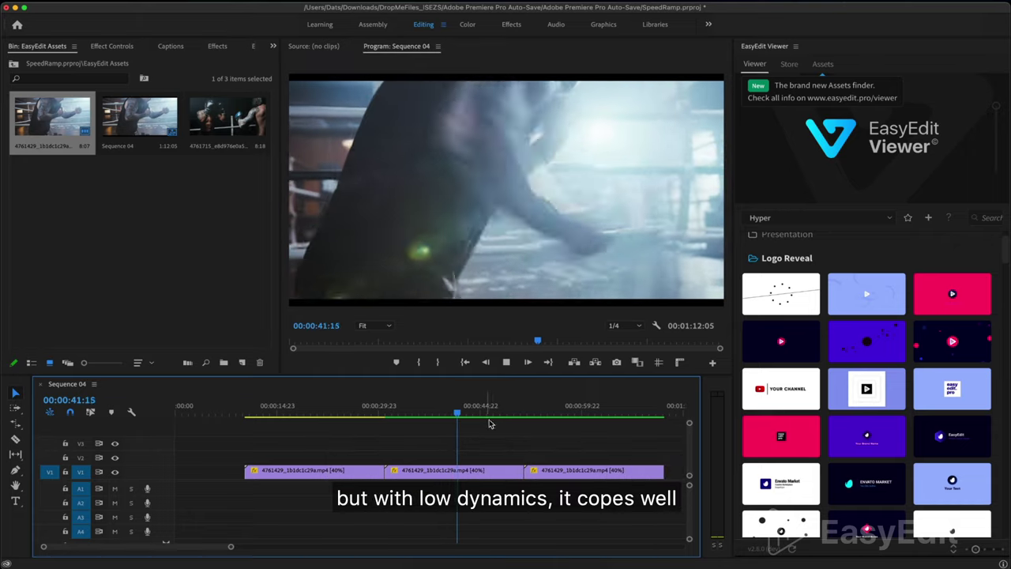
click(535, 410)
key(space)
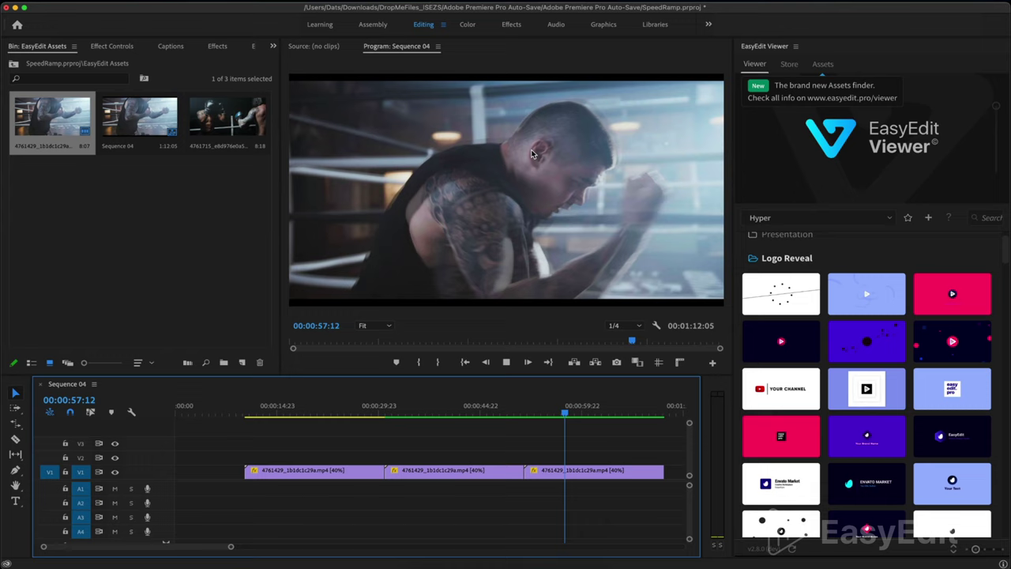
key(space)
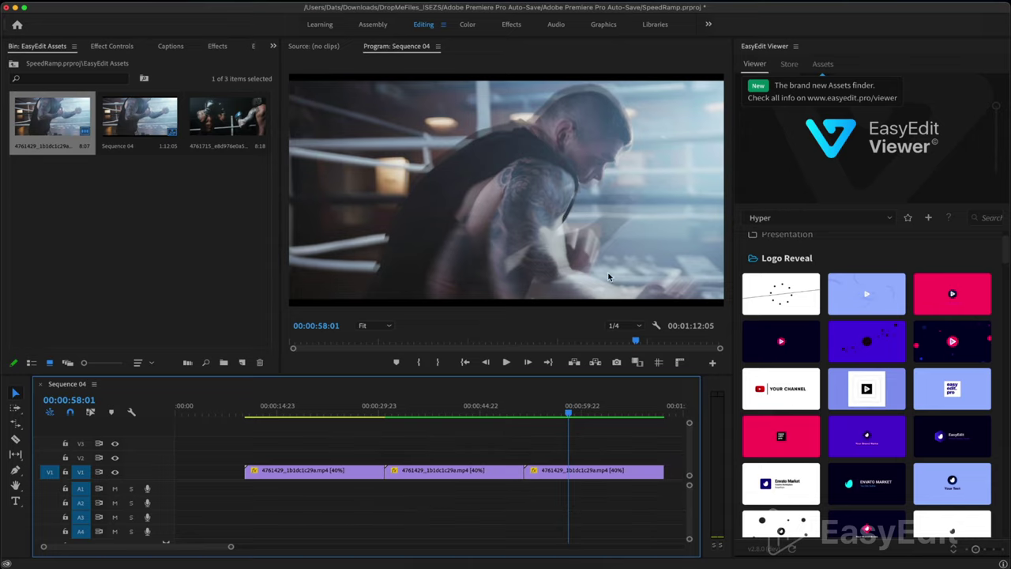
key(Right)
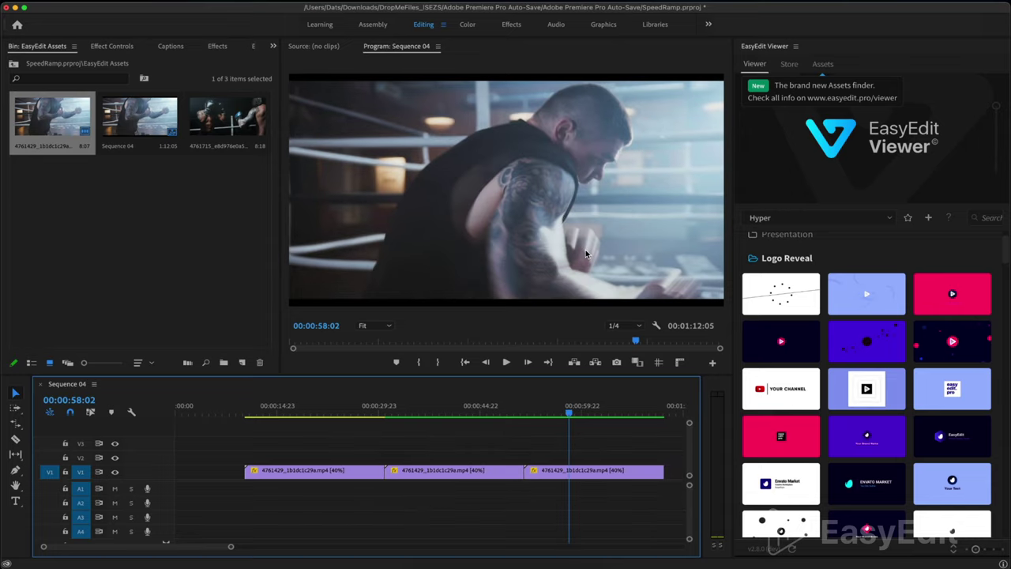
key(Right)
key(Right)
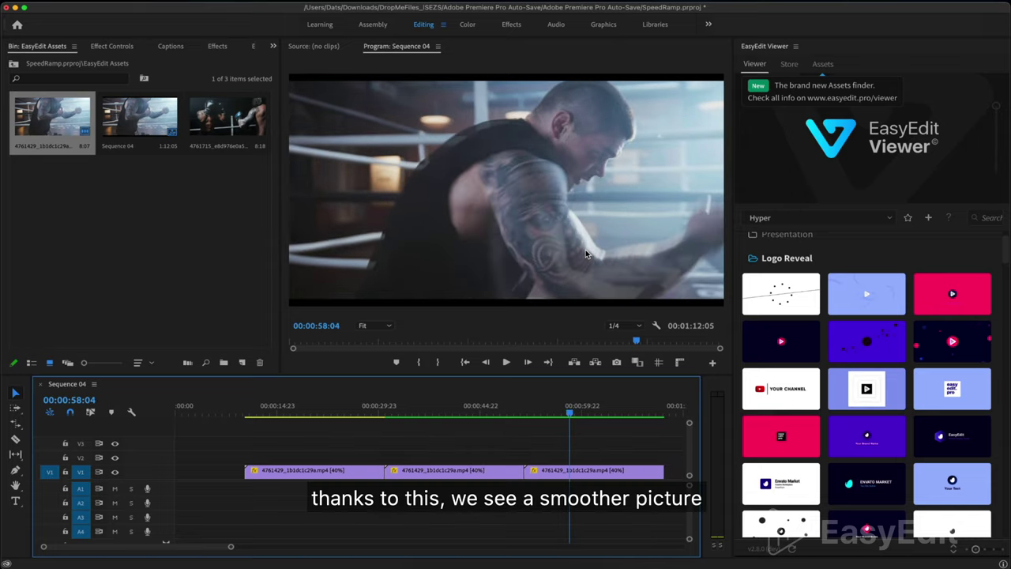
key(Right)
key(Right)
key(Right)
key(Right)
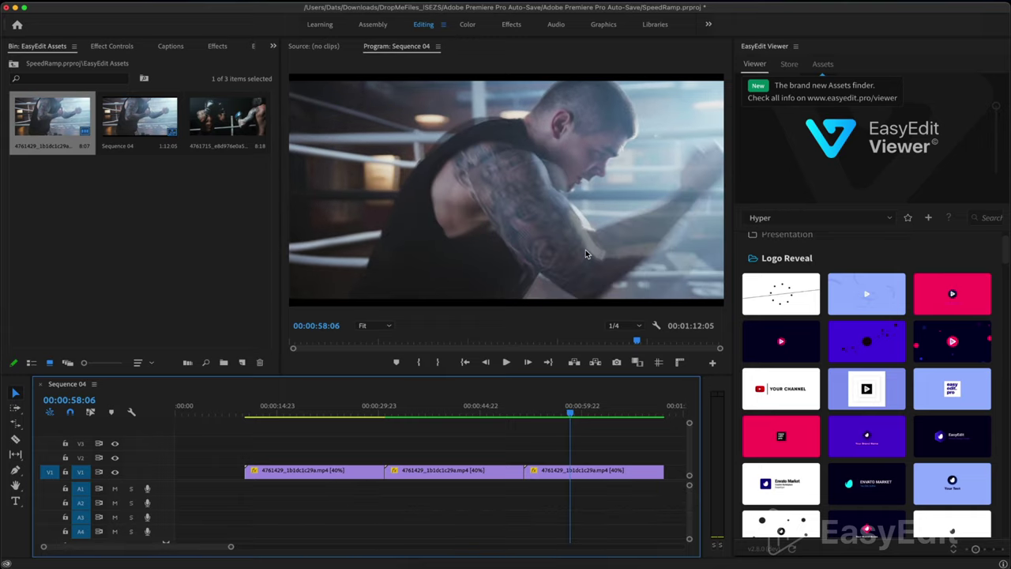
key(Right)
key(Right)
key(Right)
key(Right)
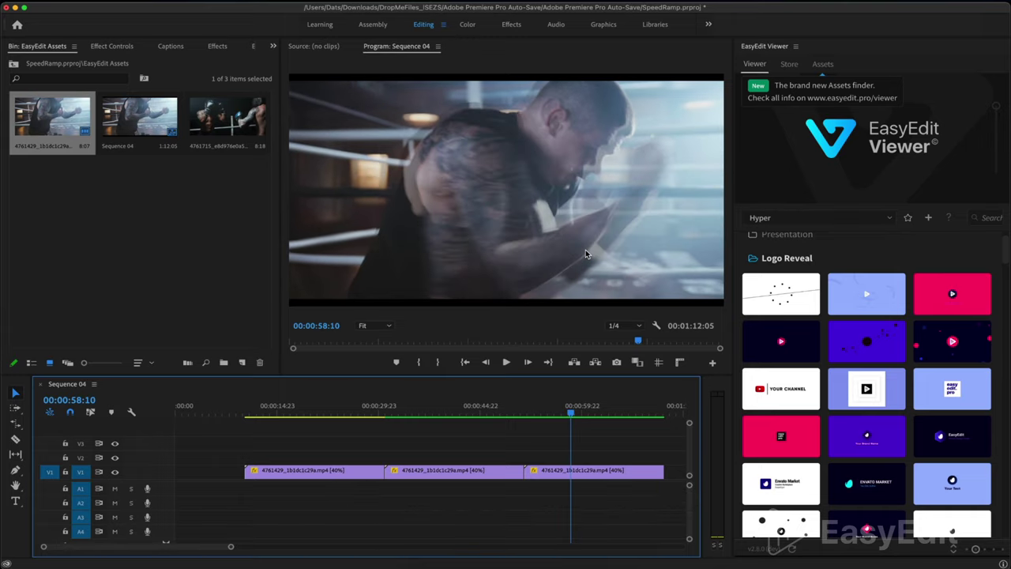
click(545, 406)
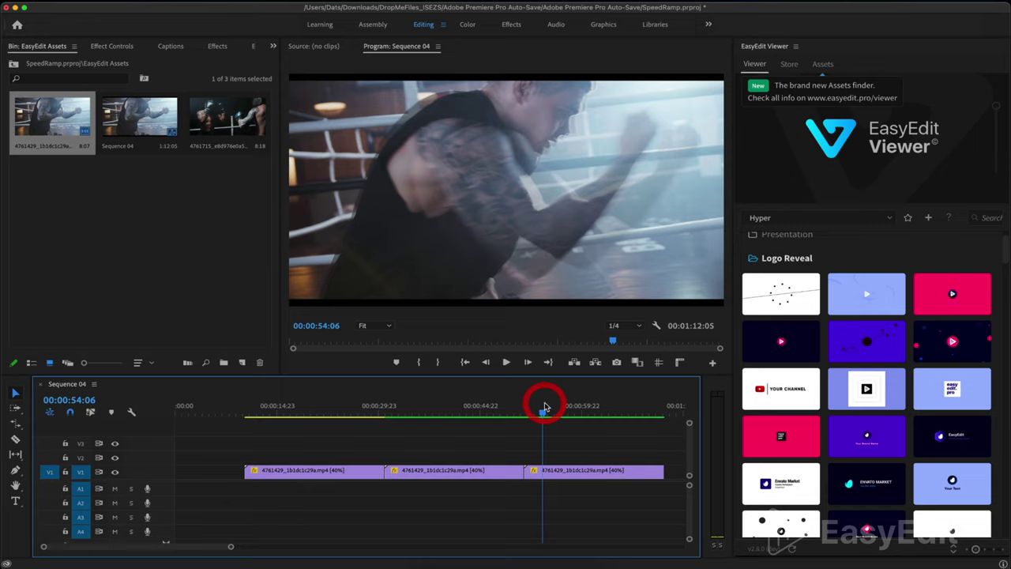
Replace the boxing search with a 'slow motion' search in EasyEdit Assets and browse the results.
key(space)
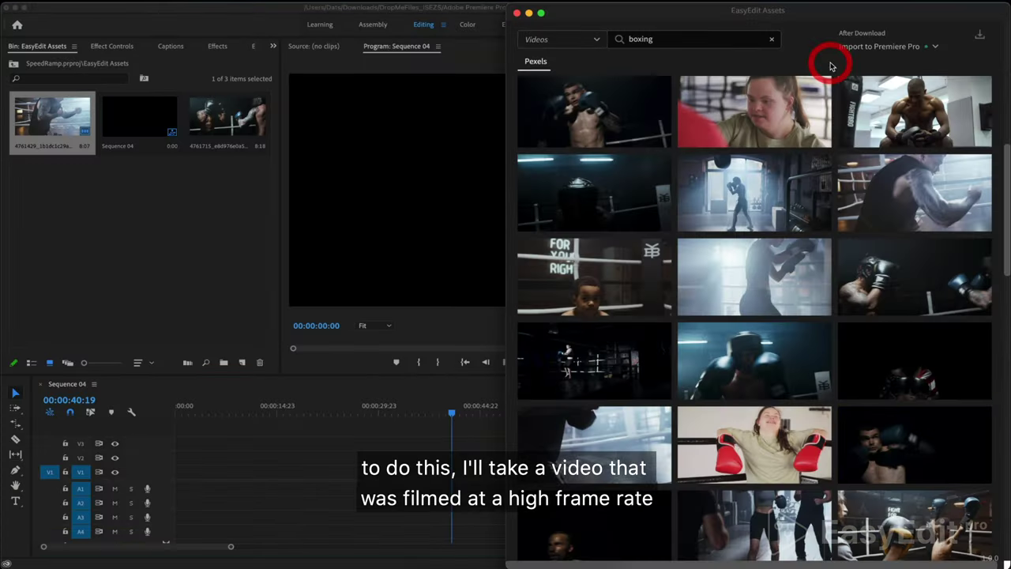
click(771, 40)
text(slow)
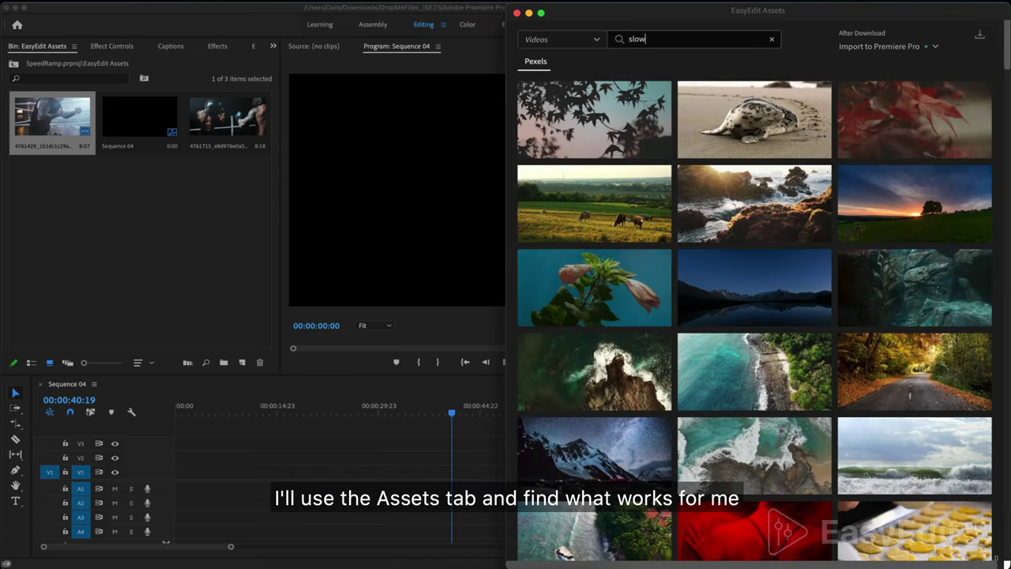
text( motion)
key(Return)
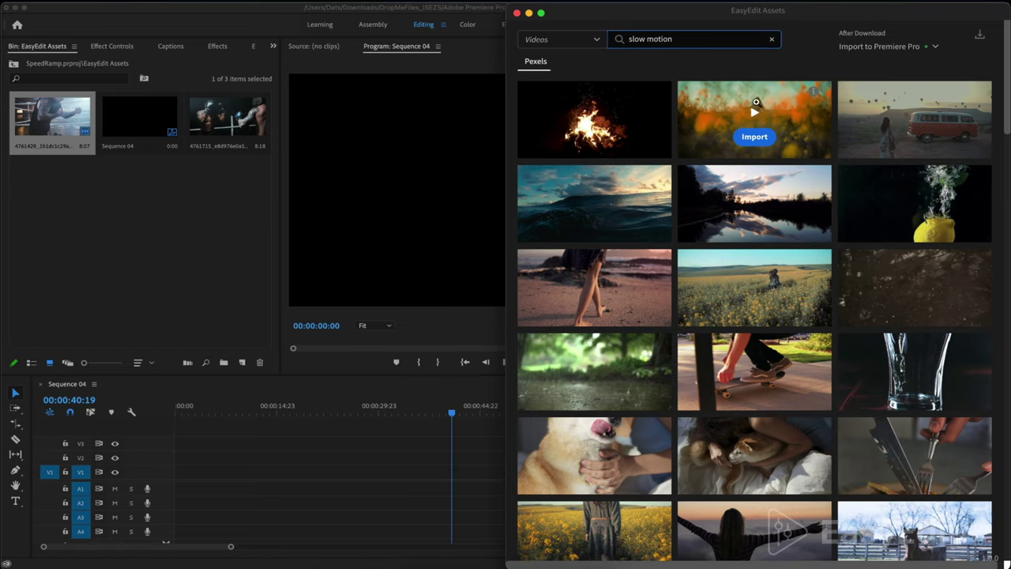
scroll(763, 284, down, 5)
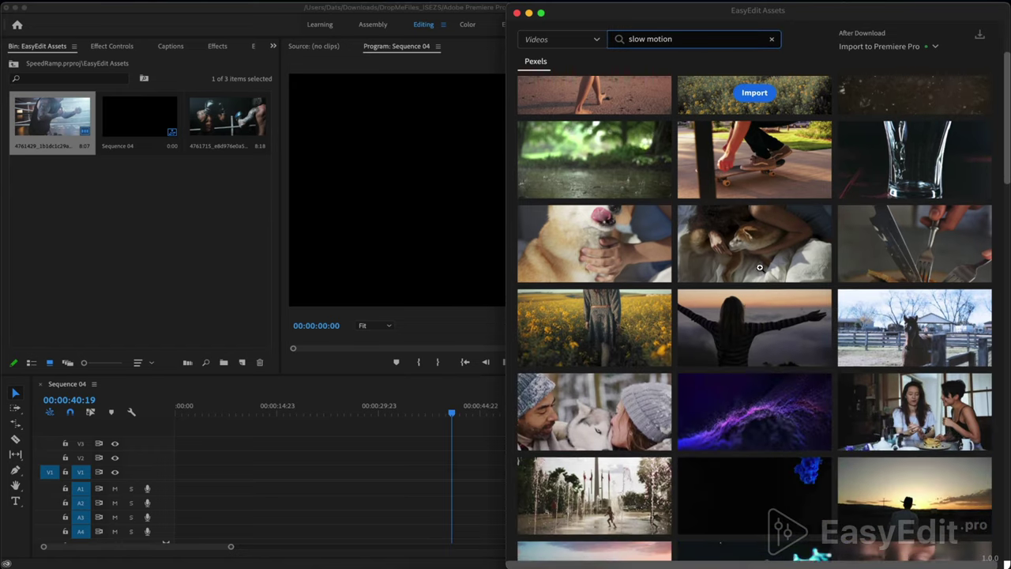
scroll(760, 267, down, 12)
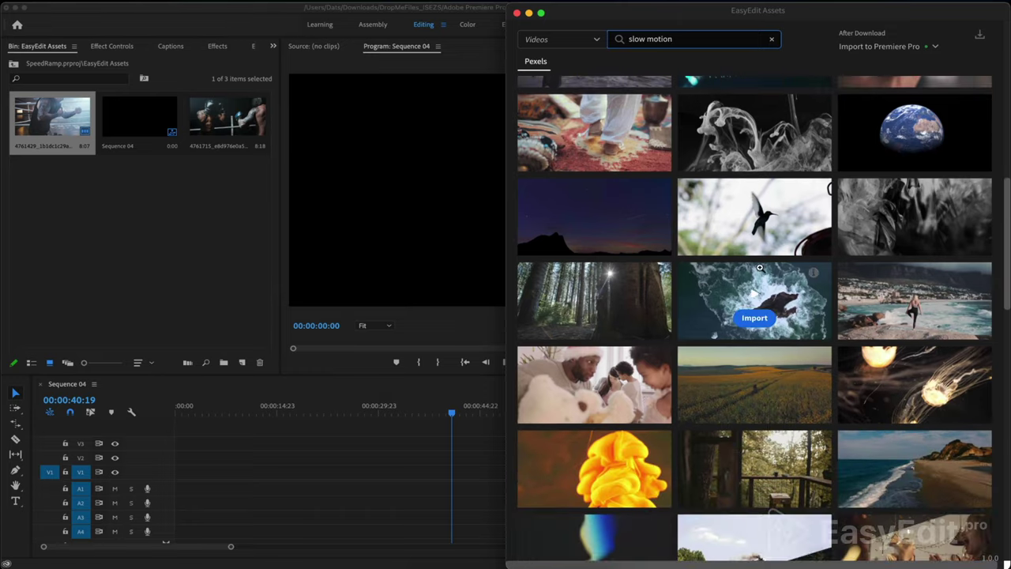
scroll(761, 268, down, 9)
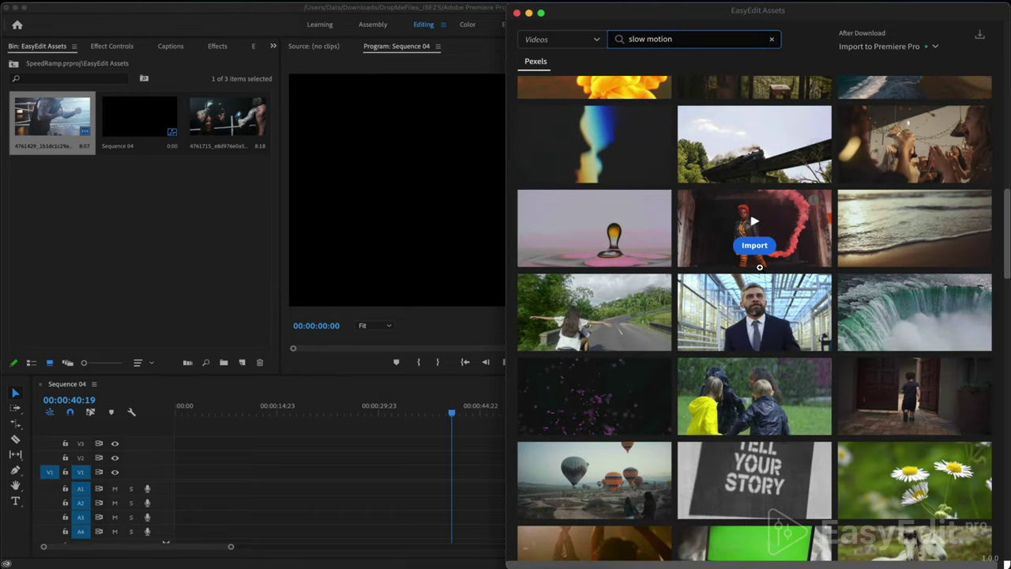
scroll(760, 267, down, 2)
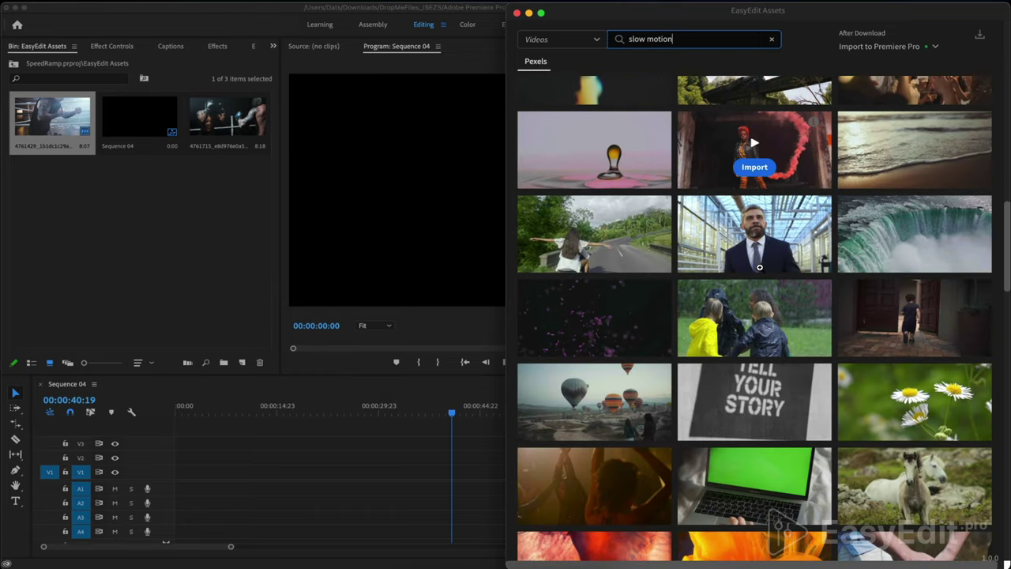
Preview the pink smoke clip 3044455 and import it into the project.
click(752, 145)
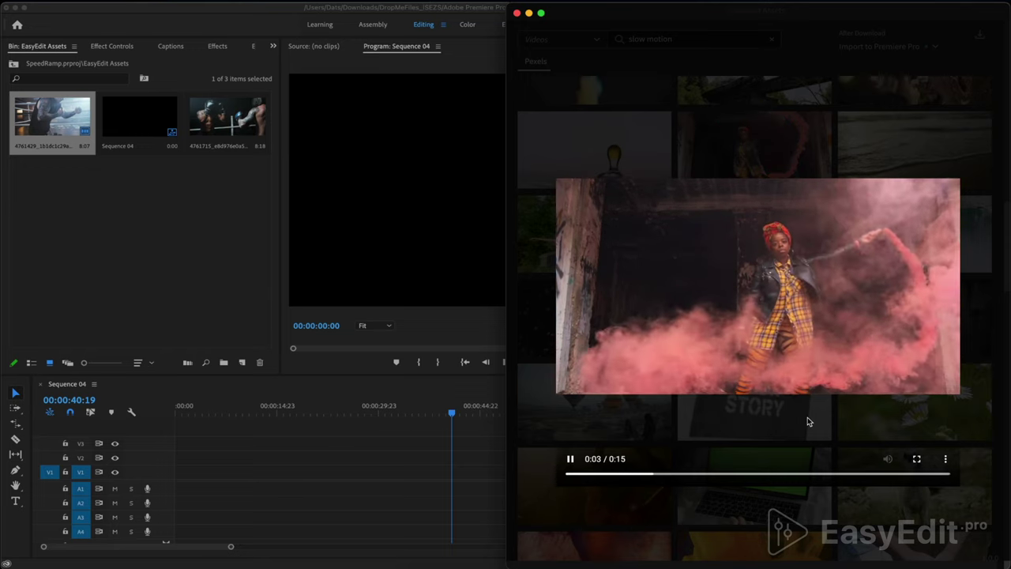
click(769, 524)
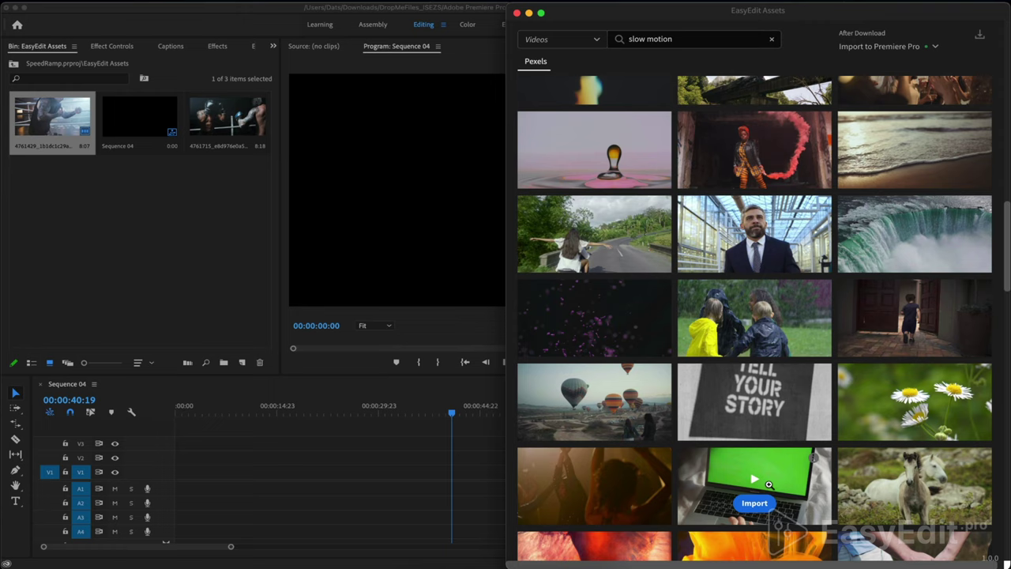
click(761, 170)
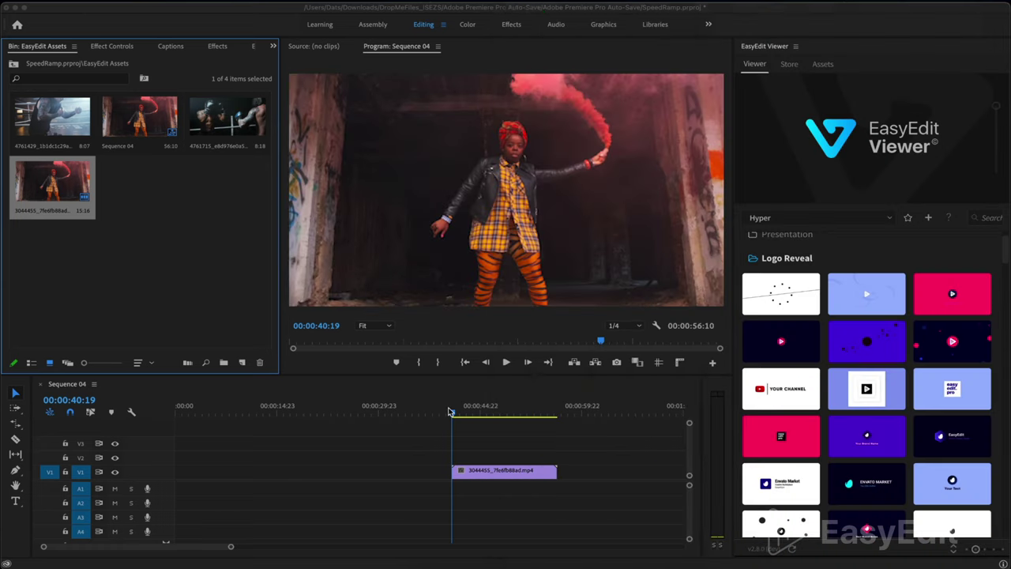
Zoom the timeline in on the smoke clip, play it, and expand the V1 track.
click(461, 415)
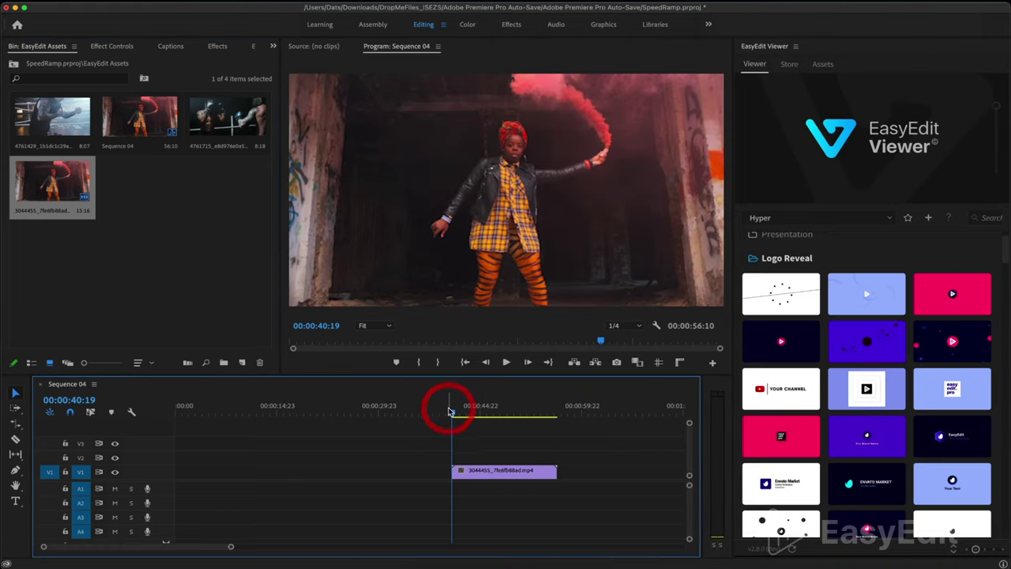
key(=)
key(=)
key(=)
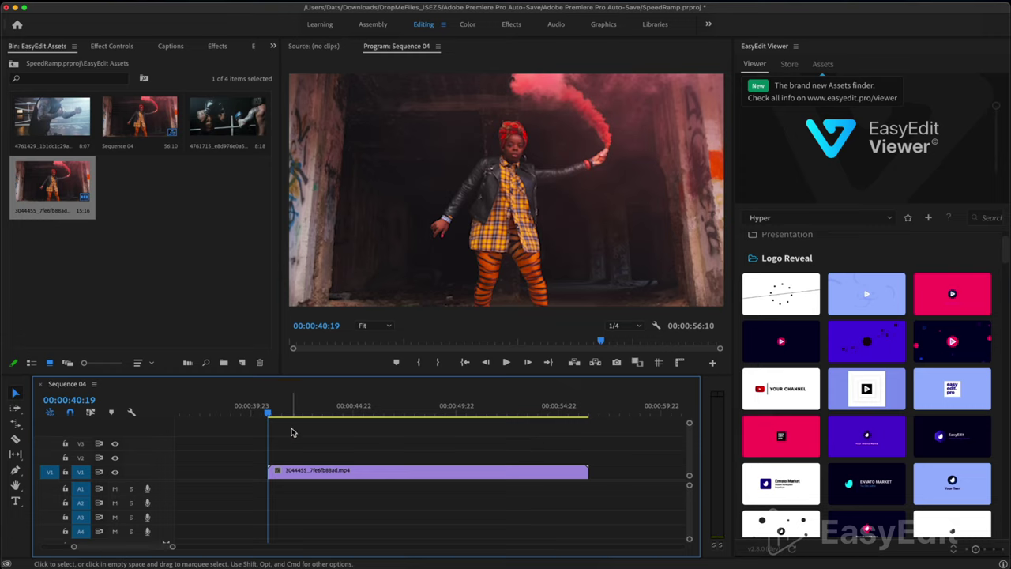
key(space)
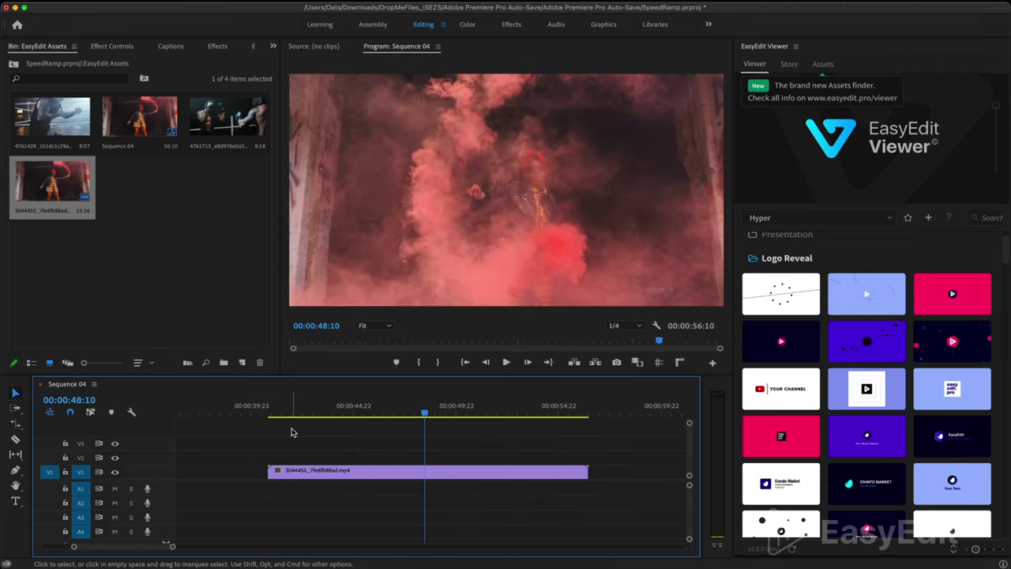
click(343, 471)
click(273, 411)
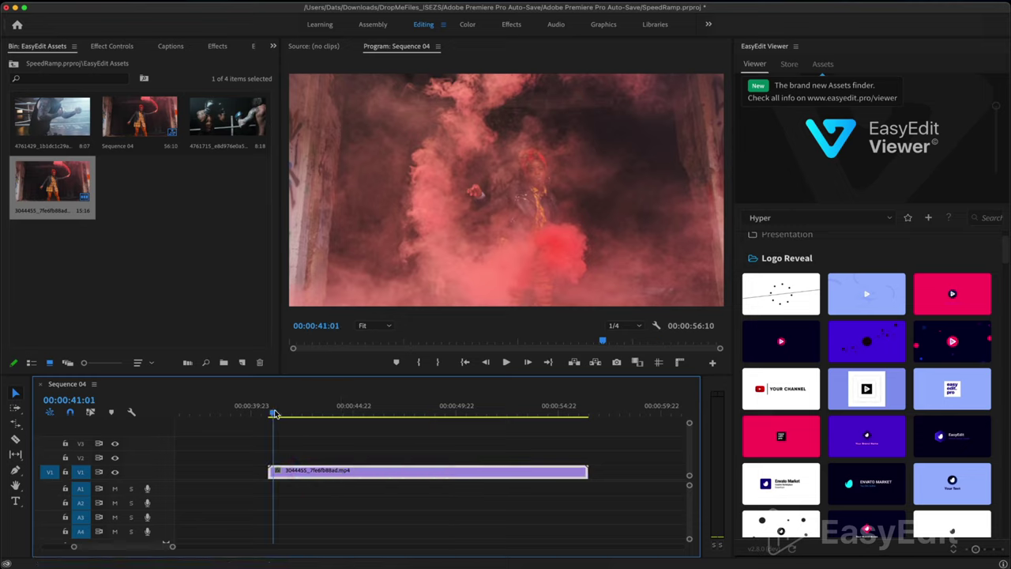
double_click(165, 475)
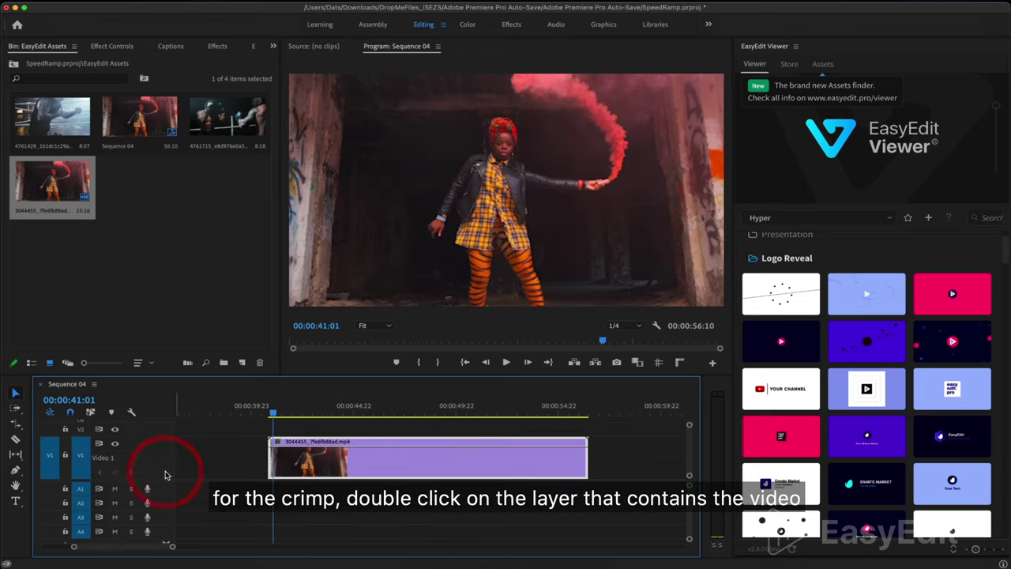
Display Time Remapping > Speed on the smoke clip through its fx badge.
right_click(276, 443)
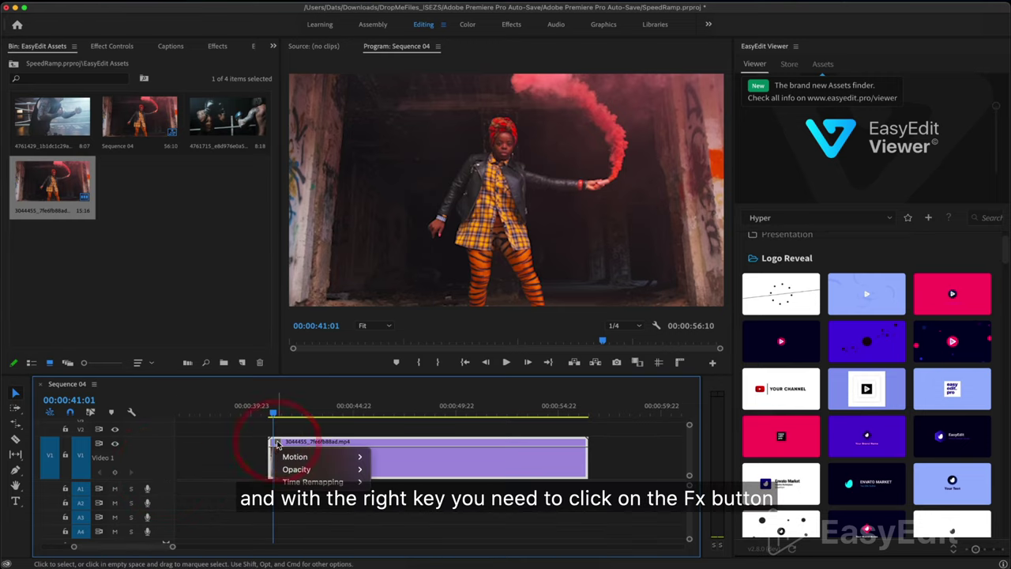
mouse_move(308, 462)
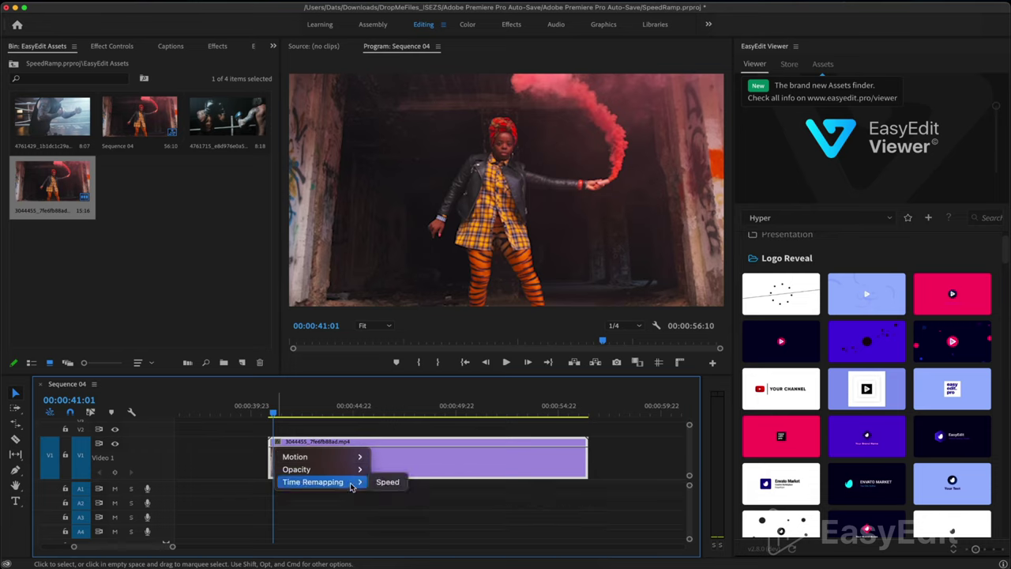
click(379, 481)
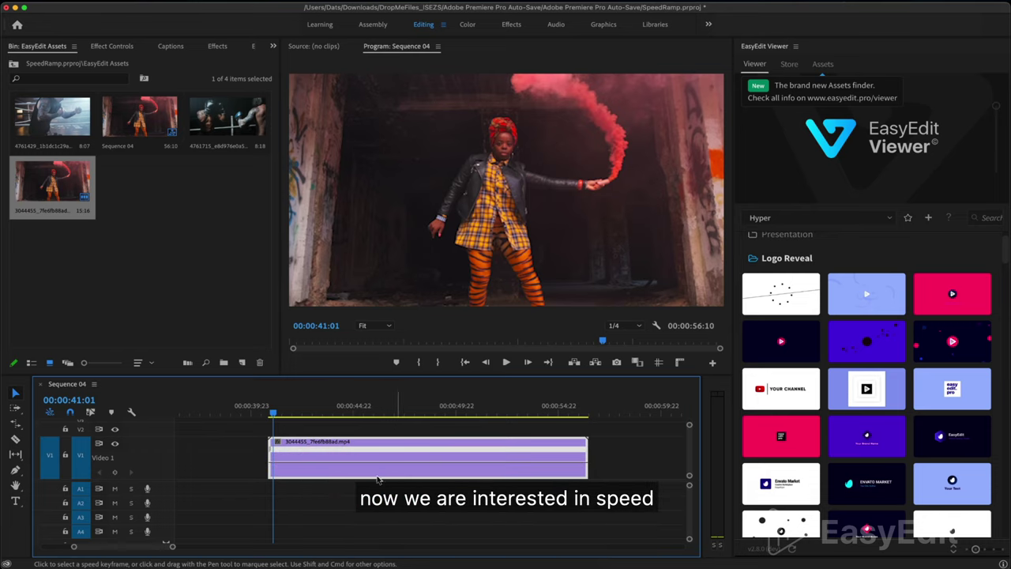
Open Effect Controls and move the playhead from 00:00:40:18 to 00:00:44:07 for speed keyframes.
click(119, 47)
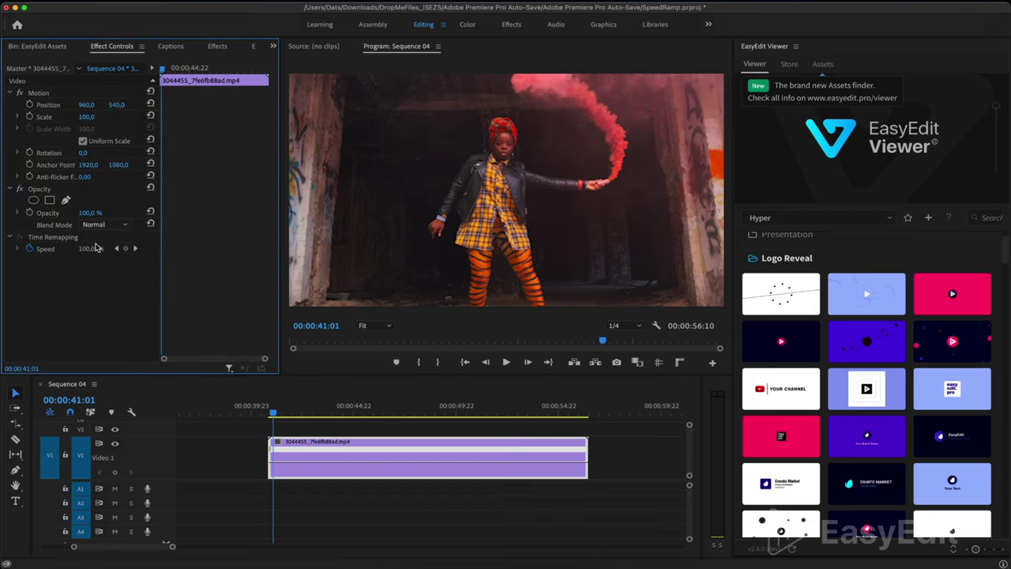
drag(273, 417, 317, 401)
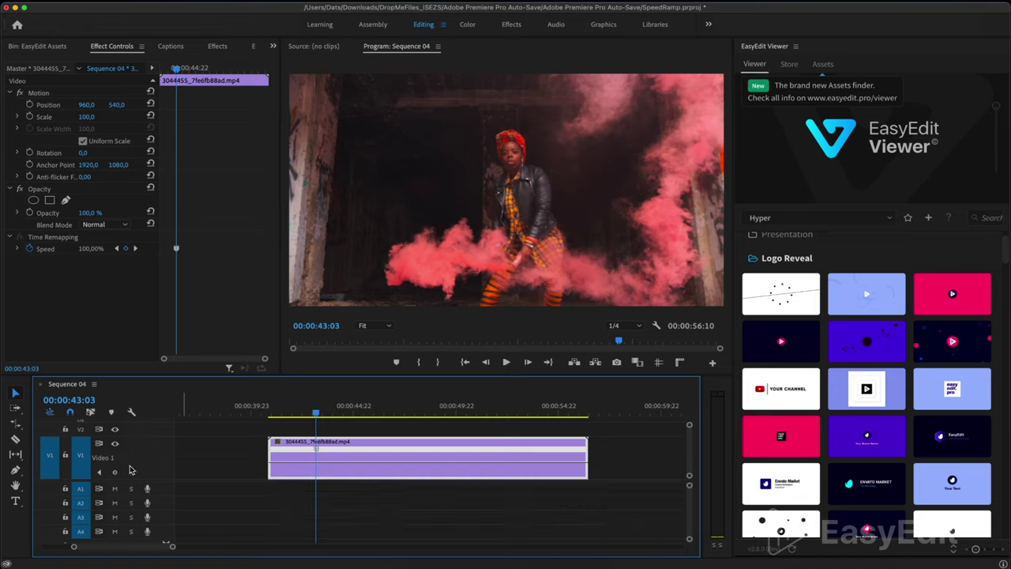
drag(317, 412, 394, 413)
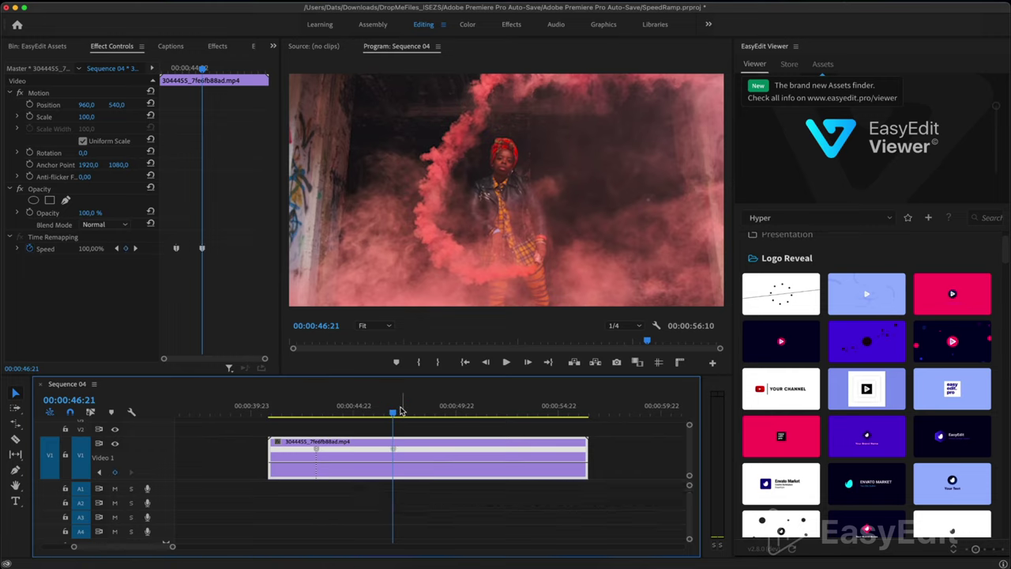
Drag the speed line between the keyframes up to about 371%.
click(17, 249)
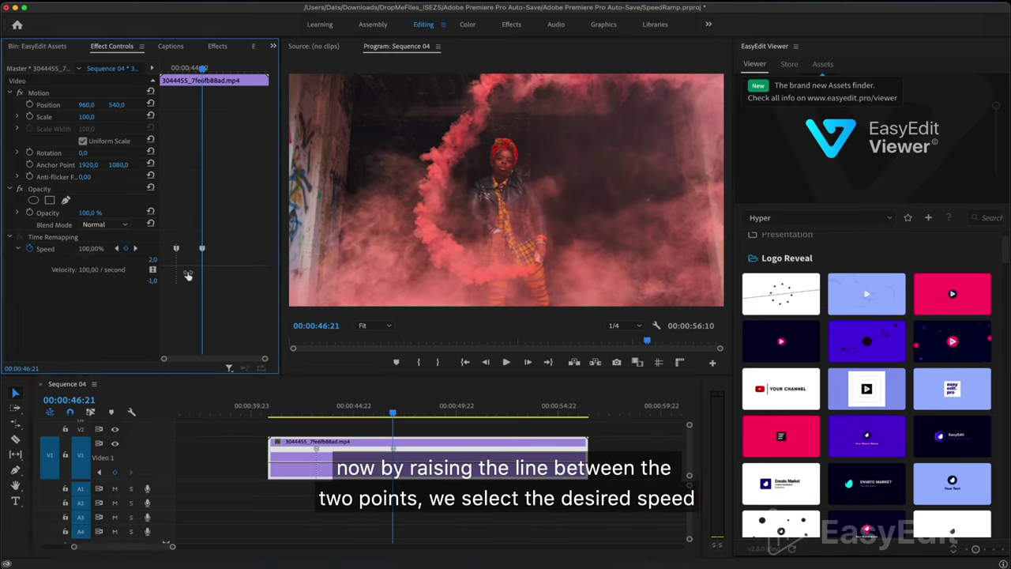
drag(190, 274, 189, 298)
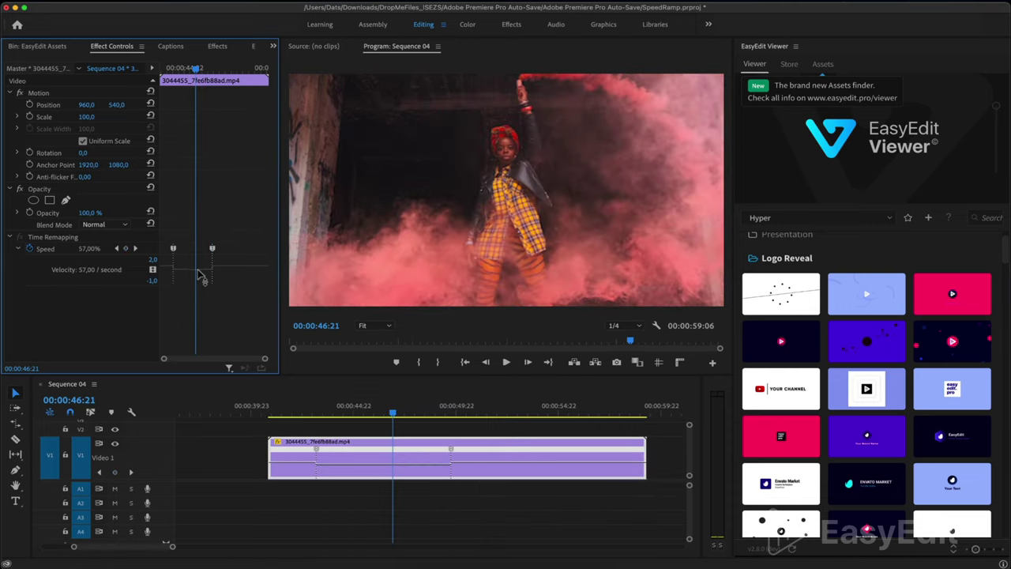
drag(190, 264, 199, 227)
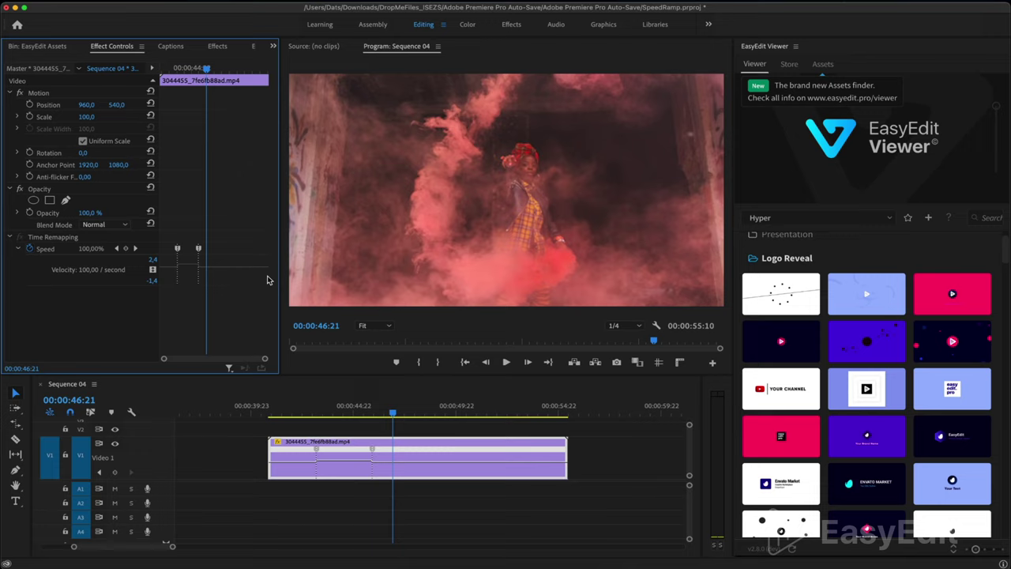
scroll(320, 474, up, 2)
scroll(319, 474, up, 1)
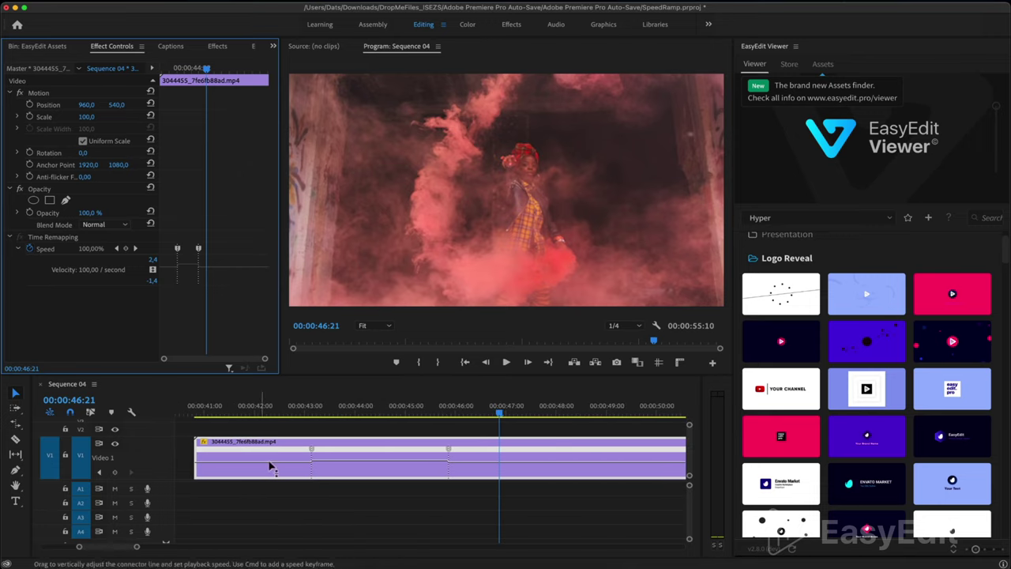
drag(376, 464, 376, 457)
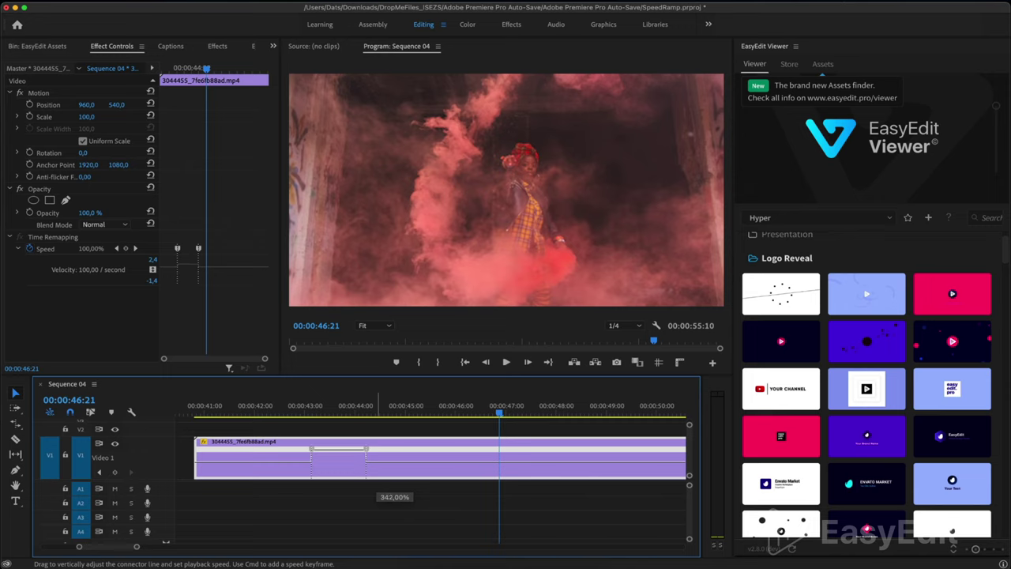
drag(340, 458, 340, 455)
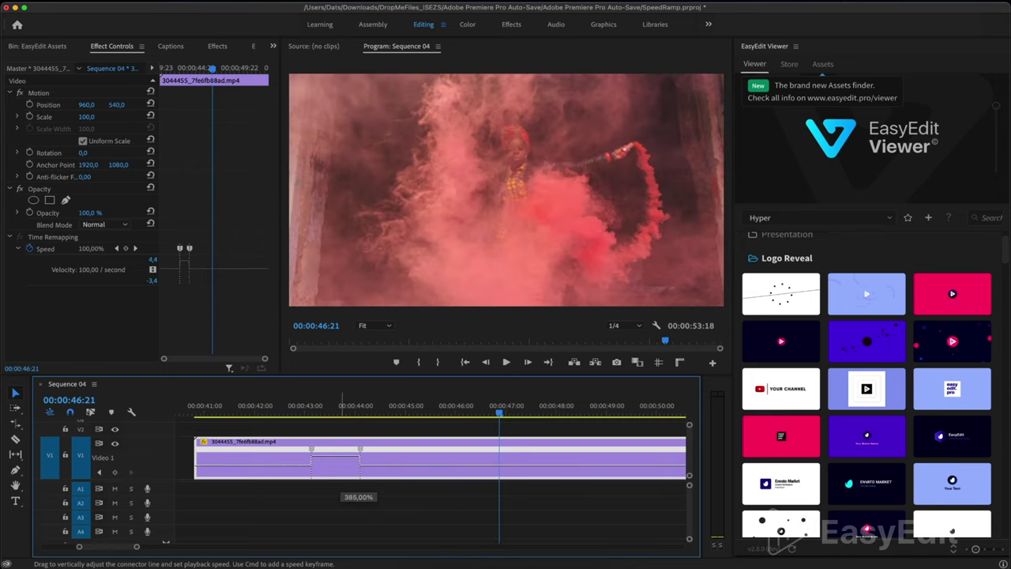
Play the sped-up section back from 00:00:42:09.
click(275, 413)
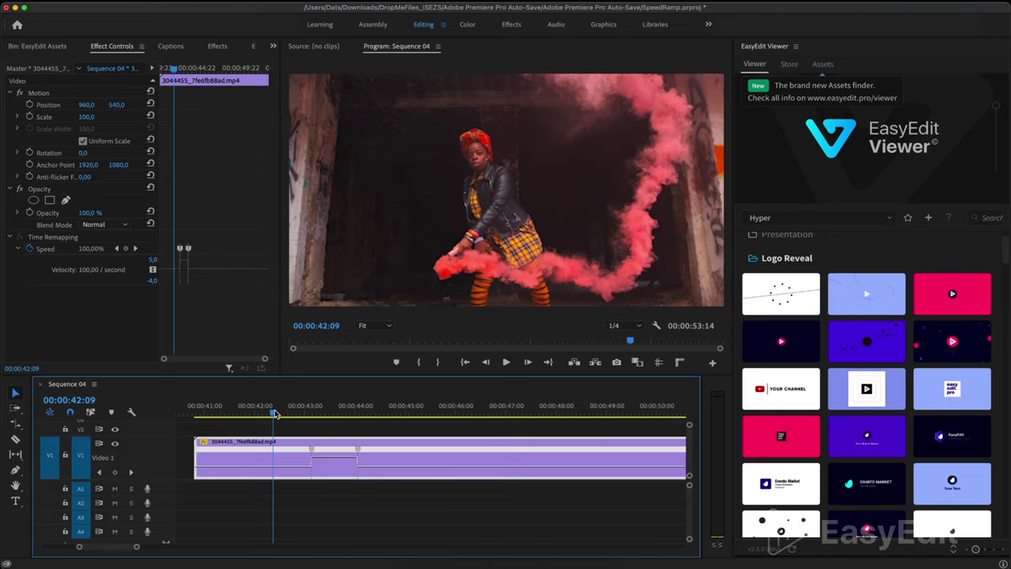
key(space)
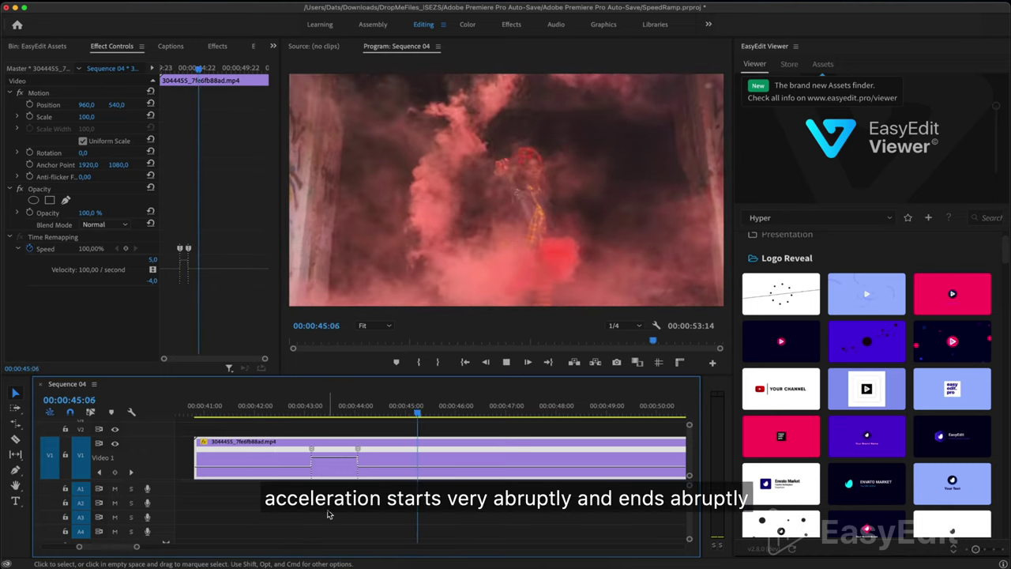
key(space)
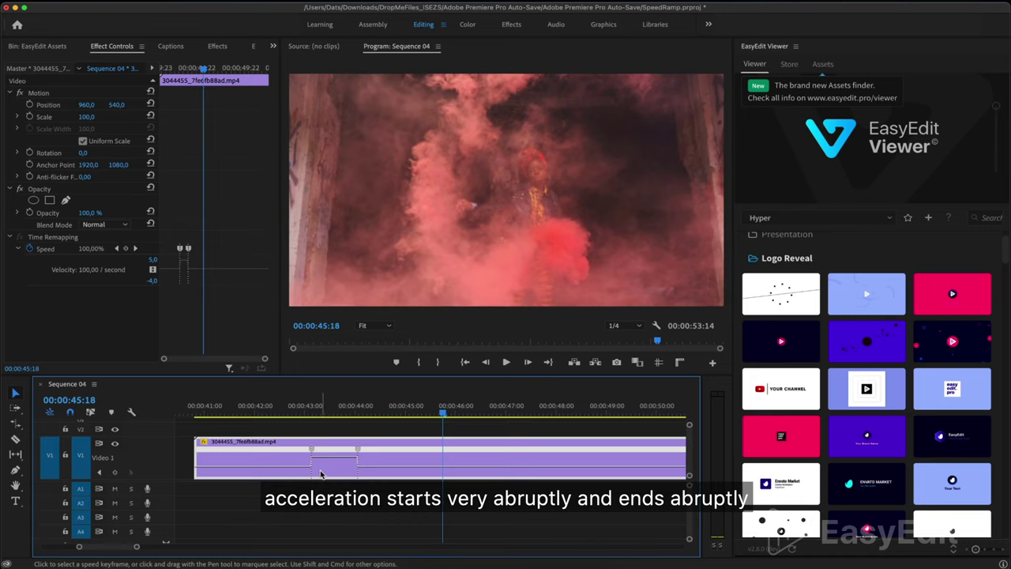
scroll(321, 474, up, 3)
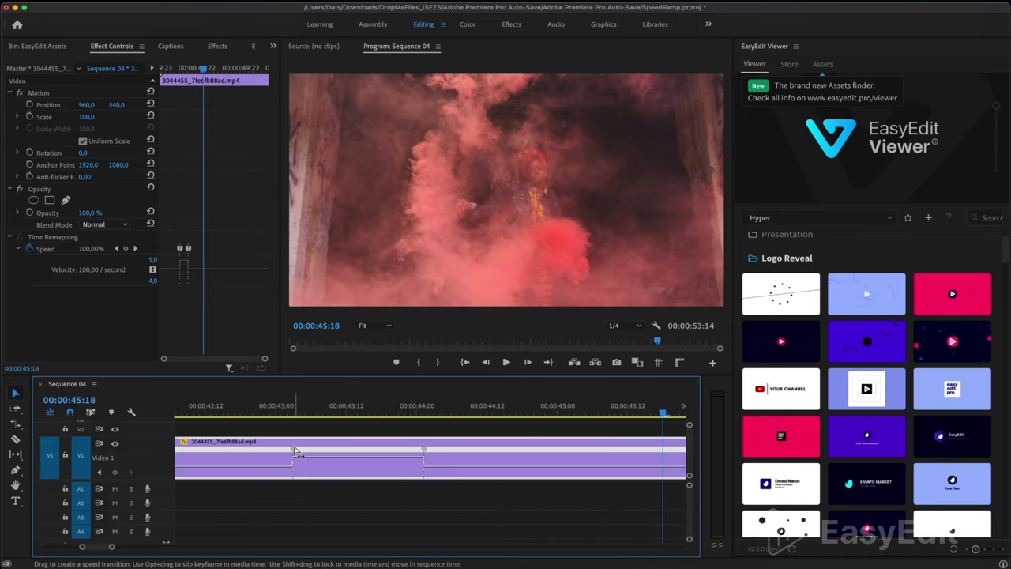
Split both speed keyframes into gradual ramp transitions.
drag(297, 453, 322, 452)
click(321, 449)
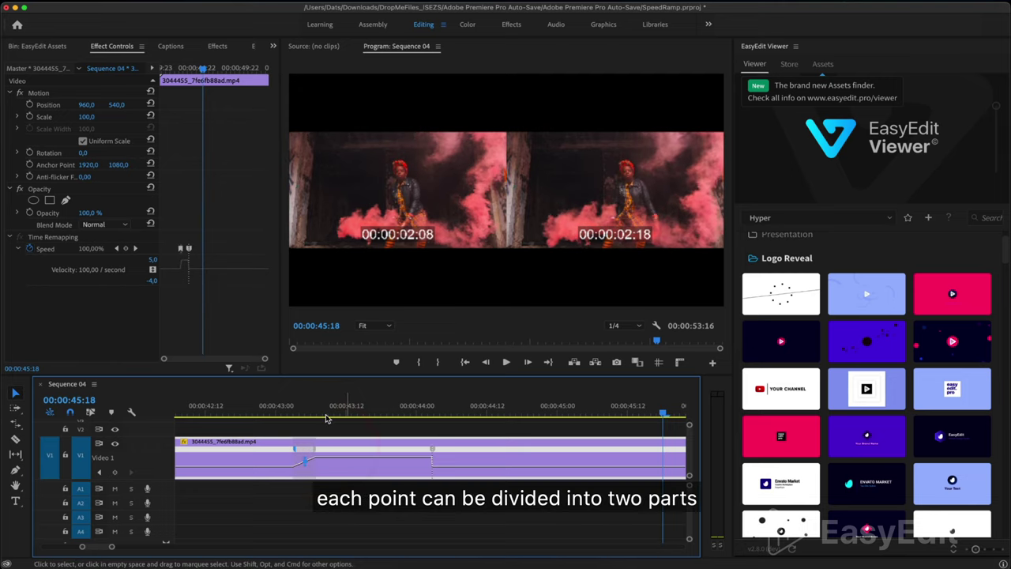
click(433, 451)
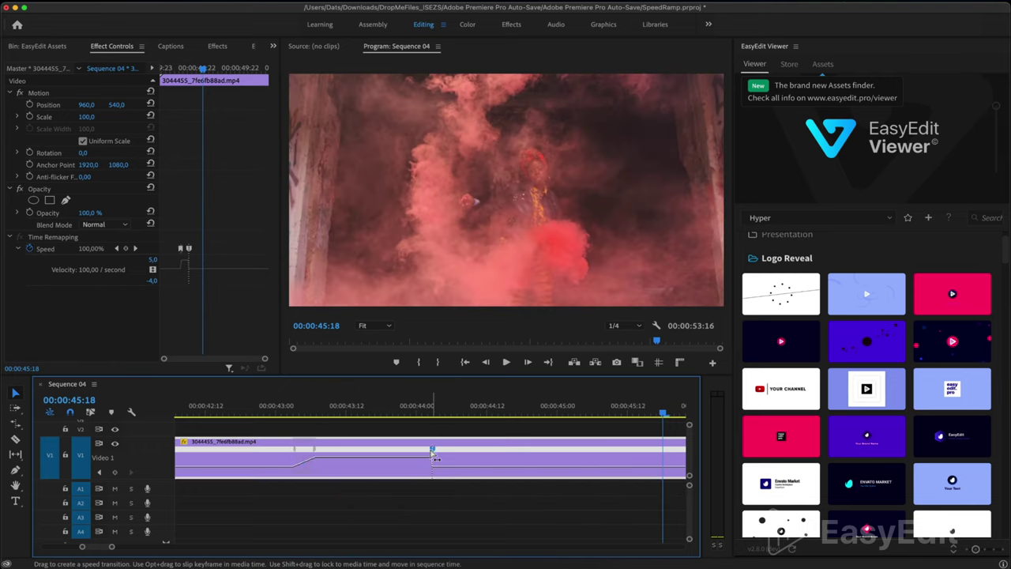
drag(433, 454, 414, 449)
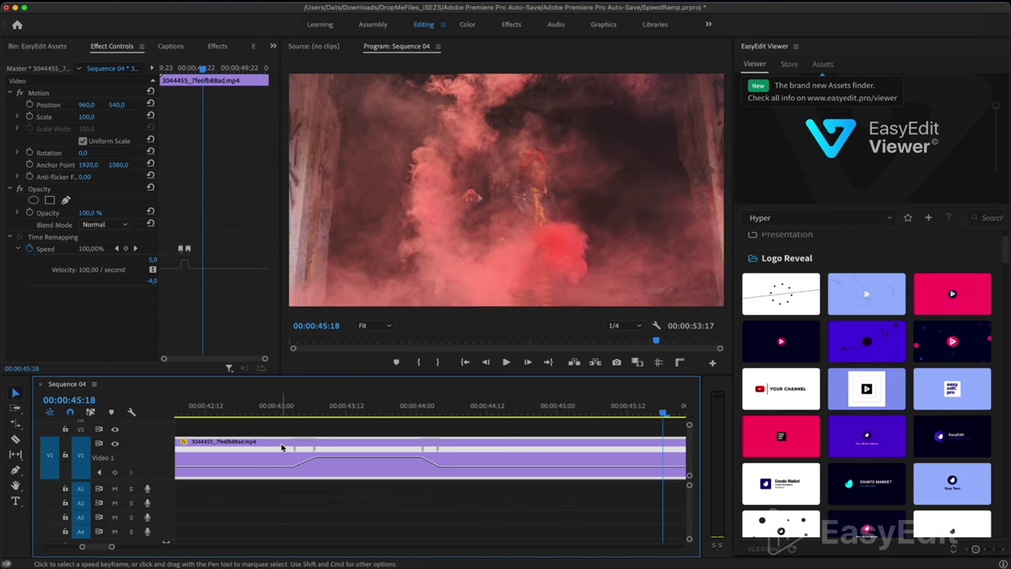
Play the ramps back from 00:00:42:15 and adjust the second ramp's timing.
click(222, 410)
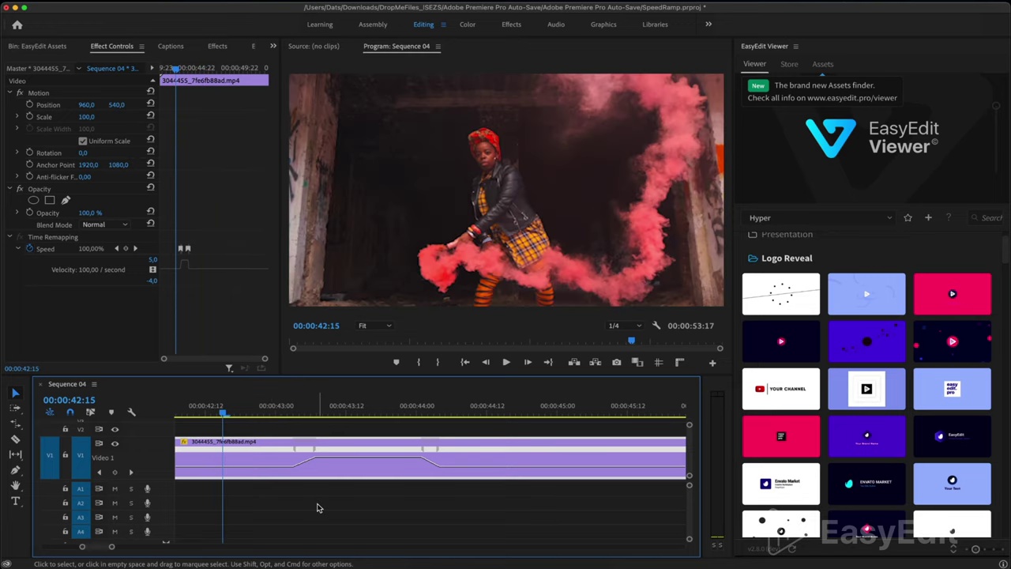
key(space)
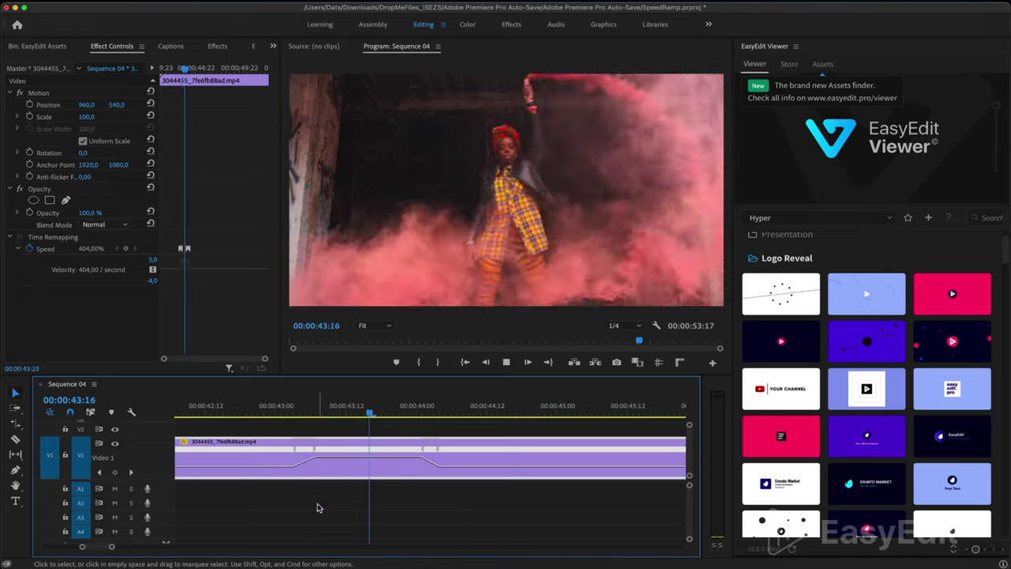
key(space)
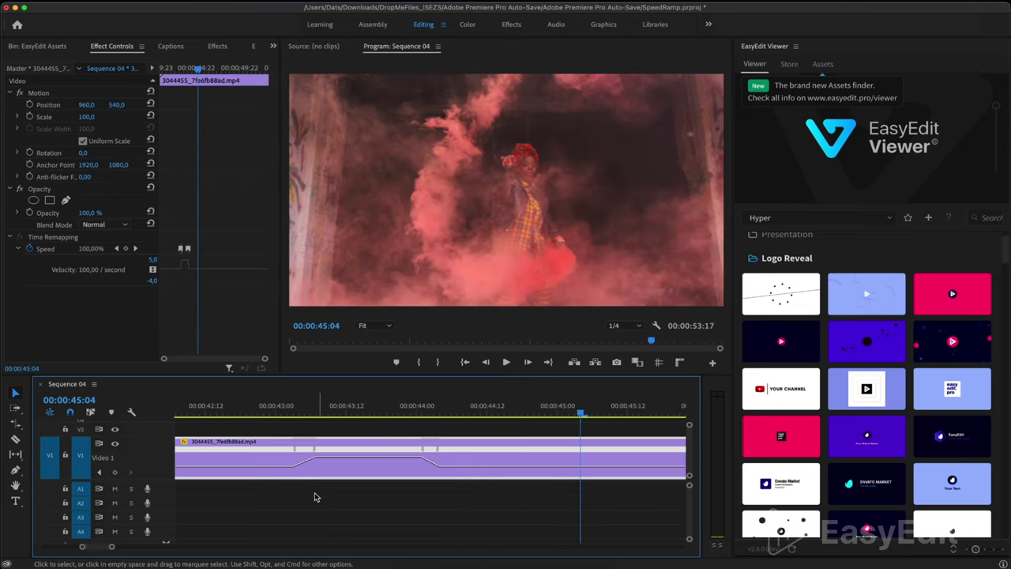
mouse_move(320, 456)
mouse_down()
mouse_move(362, 457)
mouse_move(327, 457)
mouse_up()
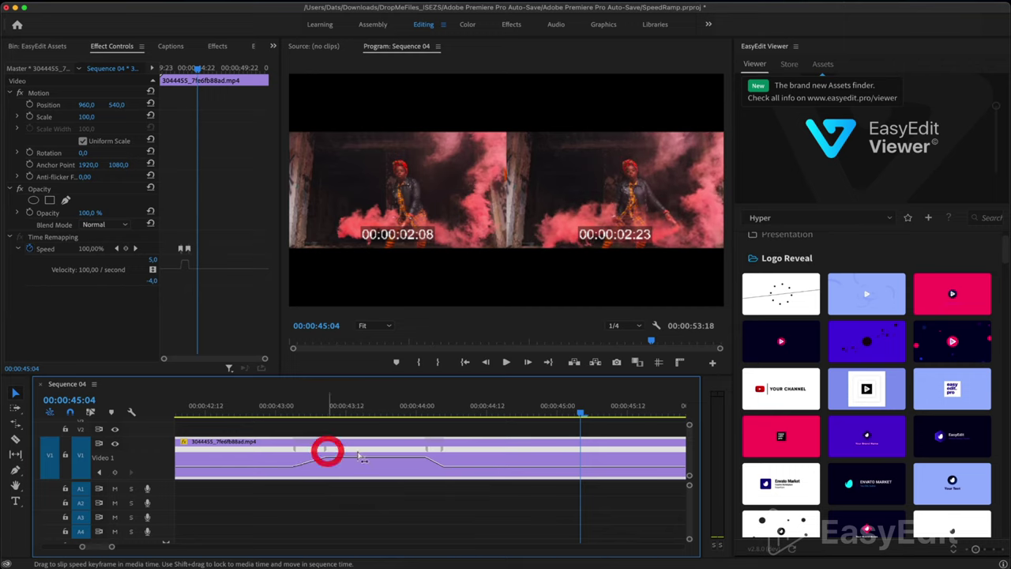
Curve the first speed ramp into a smooth ease with its Bezier handle.
click(418, 448)
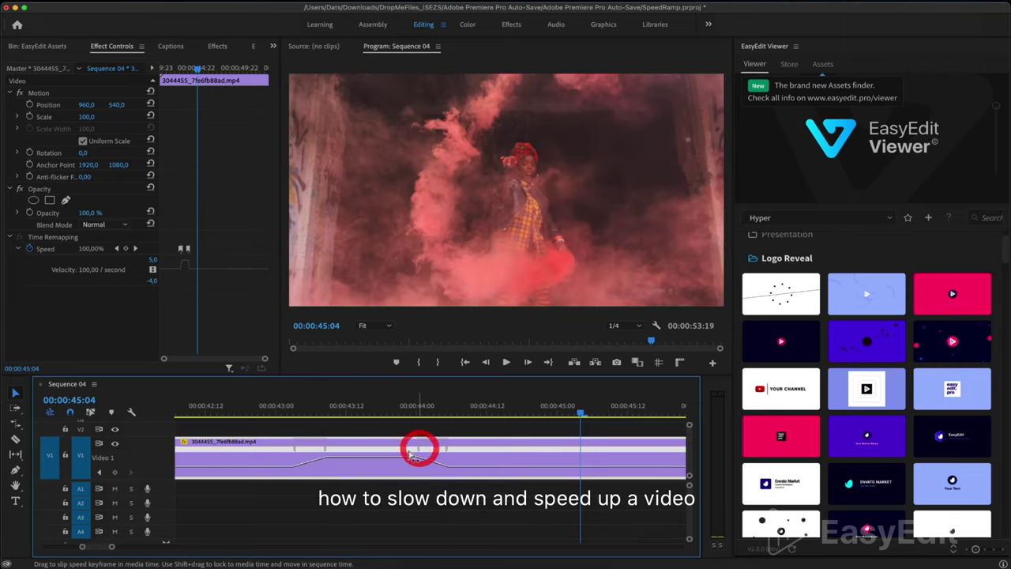
click(326, 452)
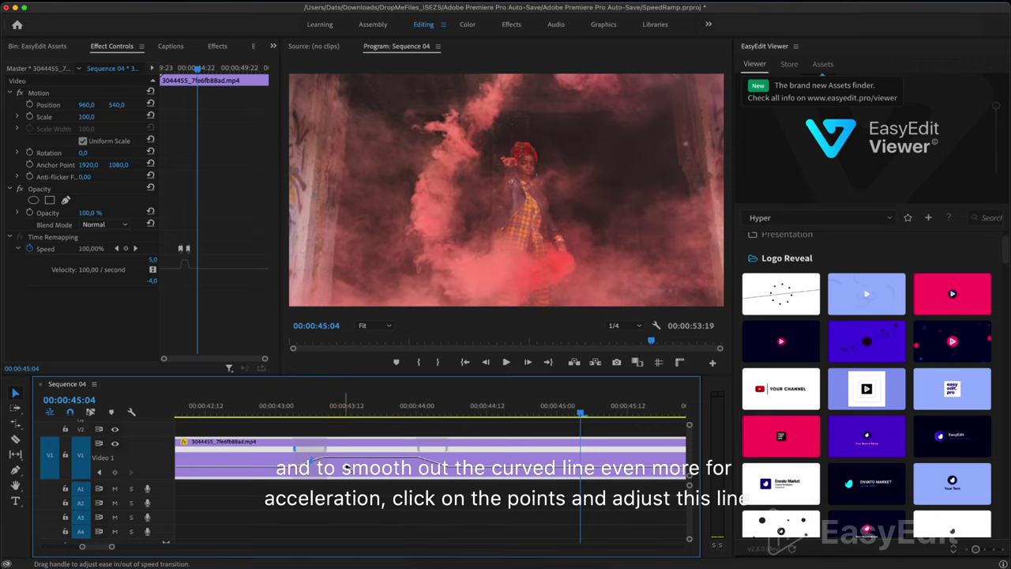
drag(355, 468, 310, 462)
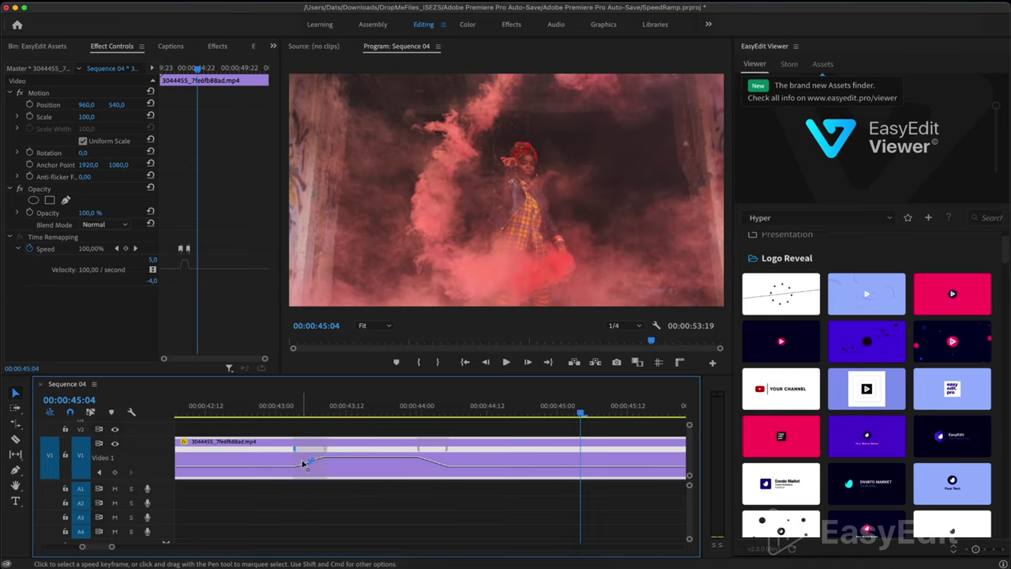
scroll(342, 468, up, 3)
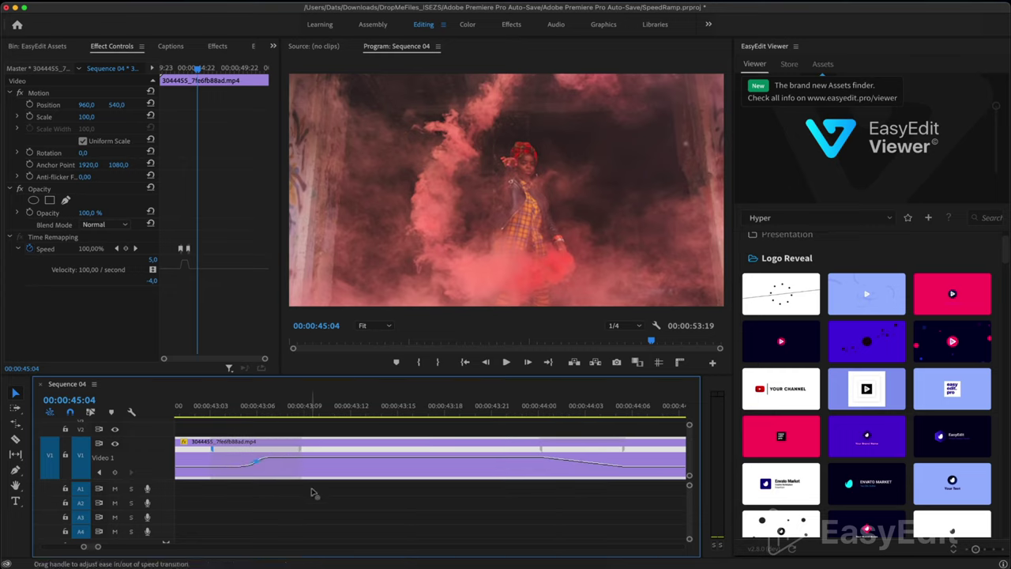
click(277, 427)
Curve the second speed ramp, zoom out, and set the playhead to 00:00:41:08.
click(541, 448)
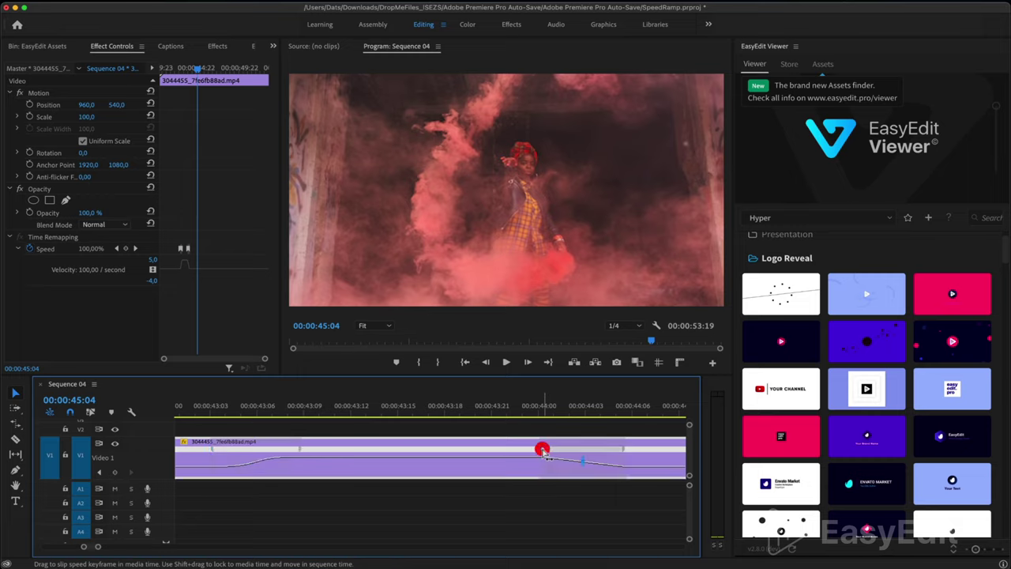
drag(584, 469, 620, 466)
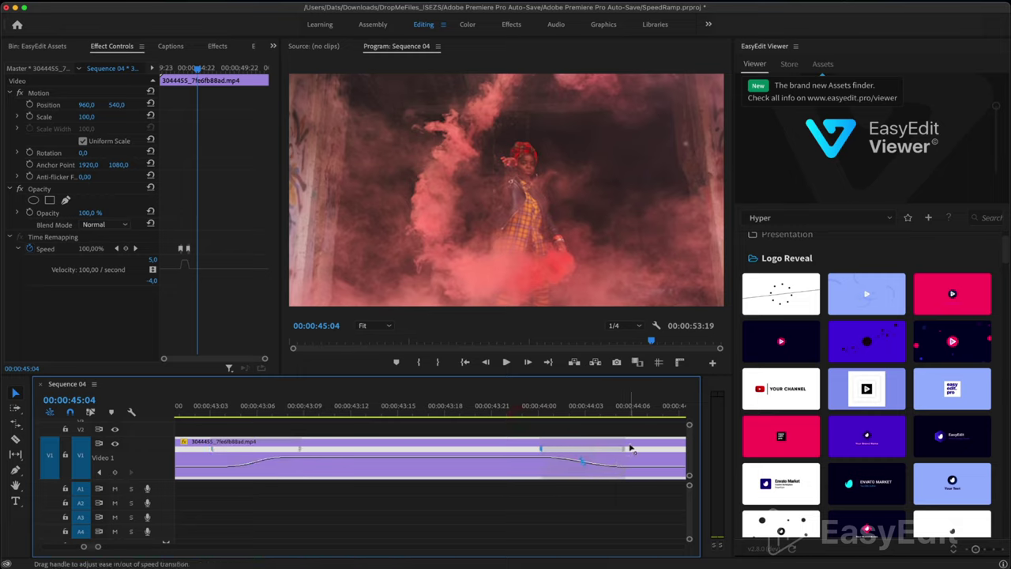
click(635, 440)
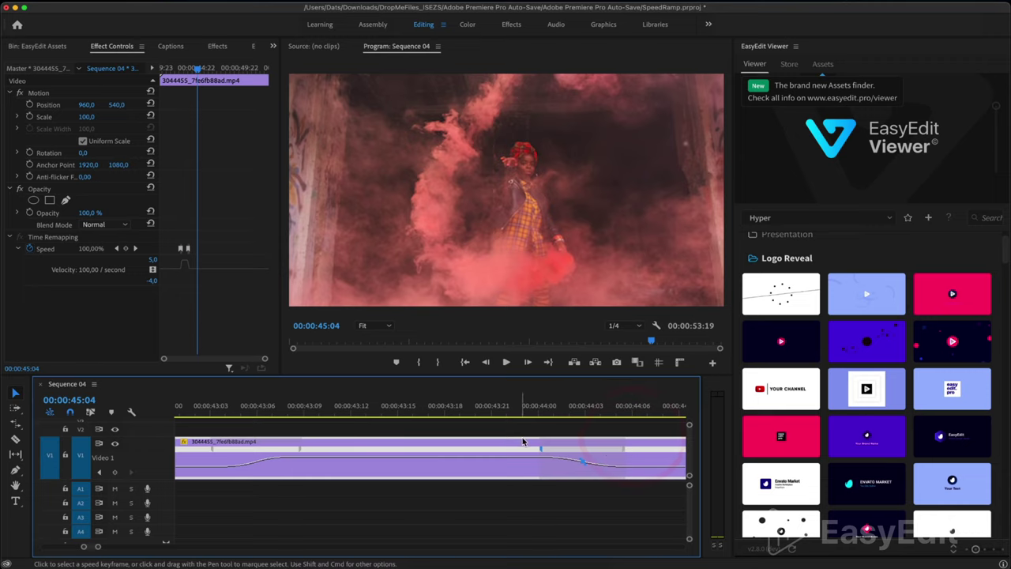
key(minus)
key(minus)
key(minus)
click(229, 413)
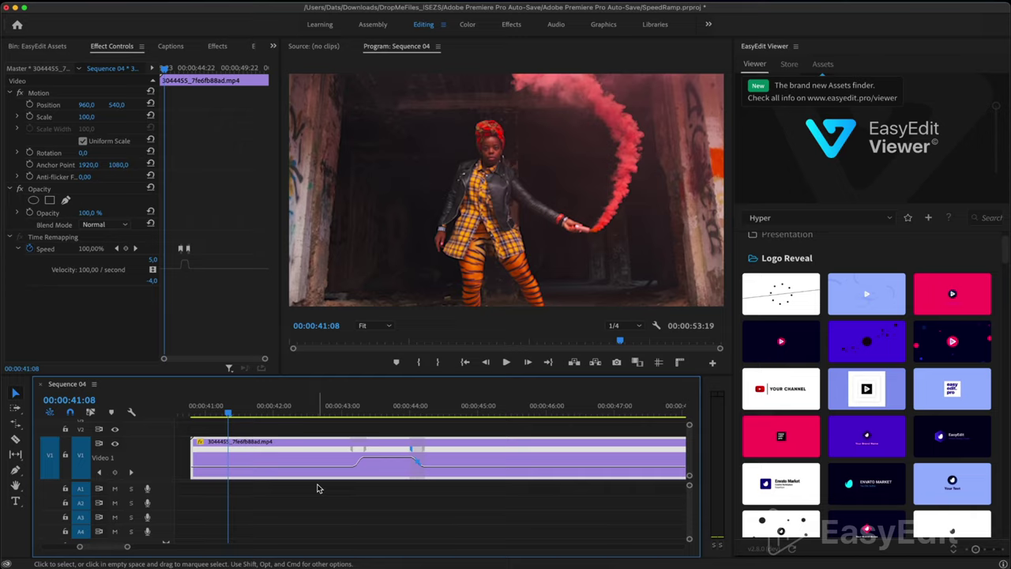
Set Program monitor playback resolution to Full, maximize it, and play the smoke clip from 00:00:41:00.
click(632, 326)
click(624, 338)
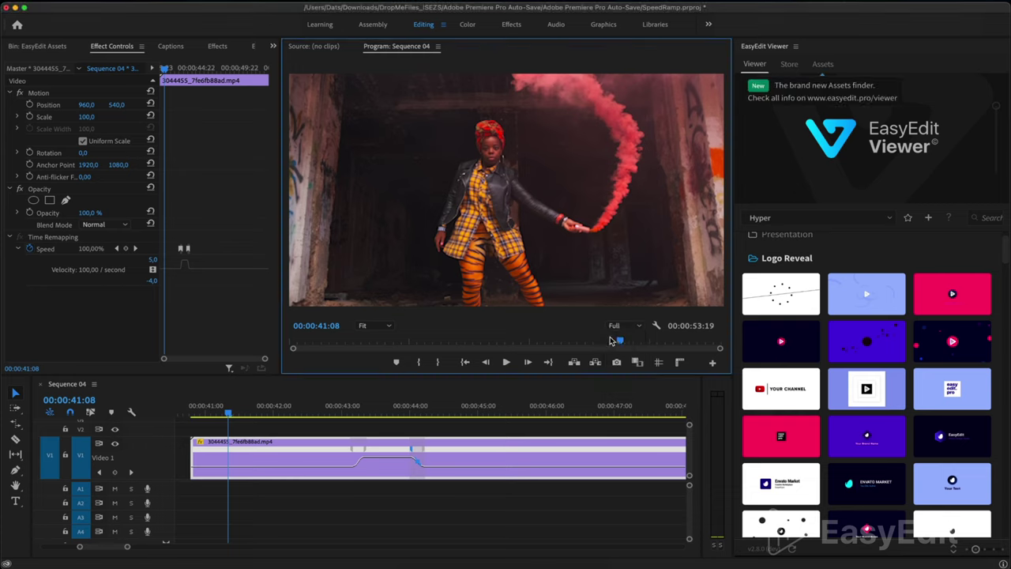
key(grave)
click(490, 55)
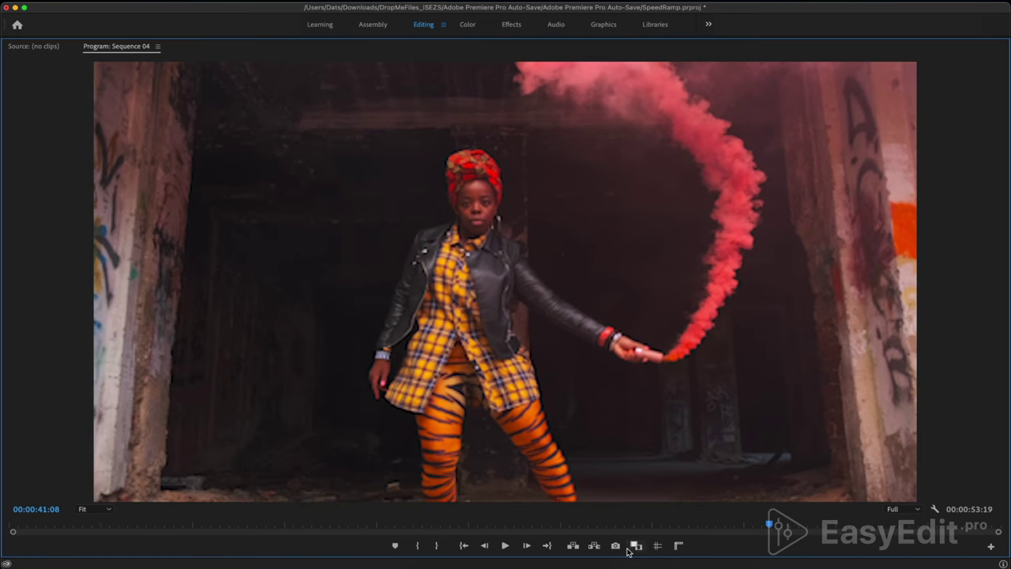
drag(741, 532, 765, 530)
key(space)
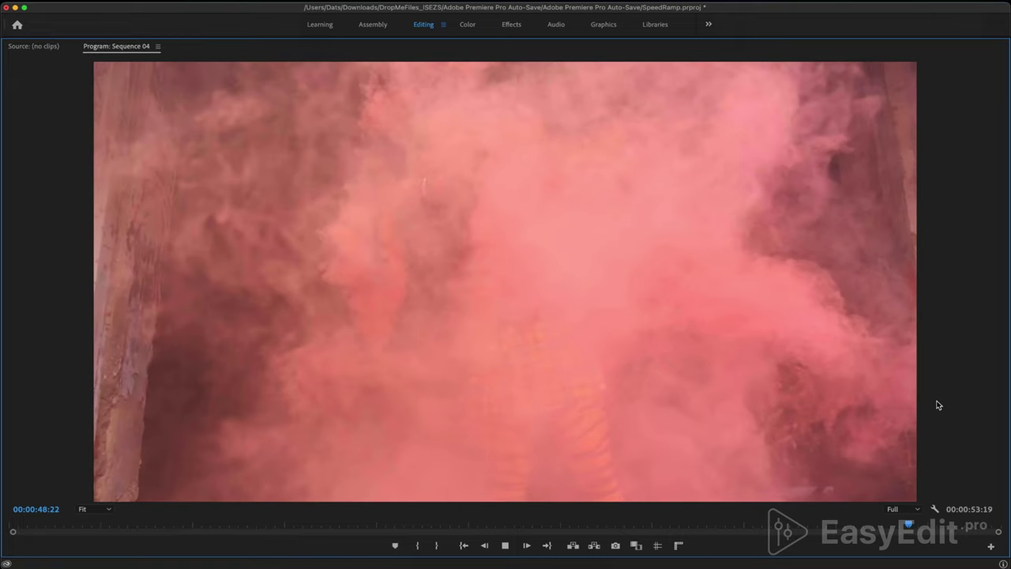
Restore the normal layout, zoom out the timeline, and bring up EasyEdit Assets with Pexels slow-motion videos.
click(540, 54)
key(grave)
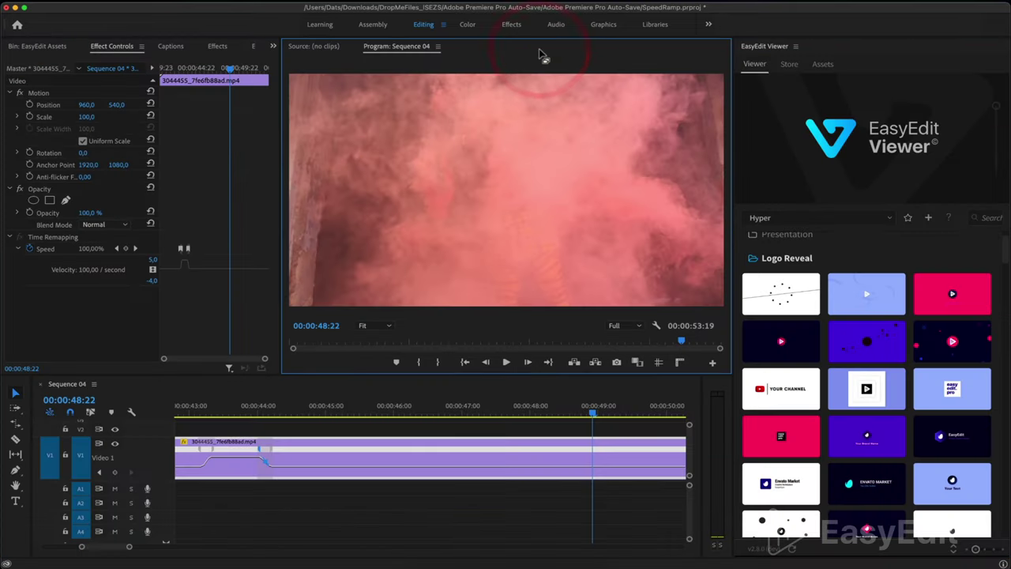
scroll(343, 498, down, 3)
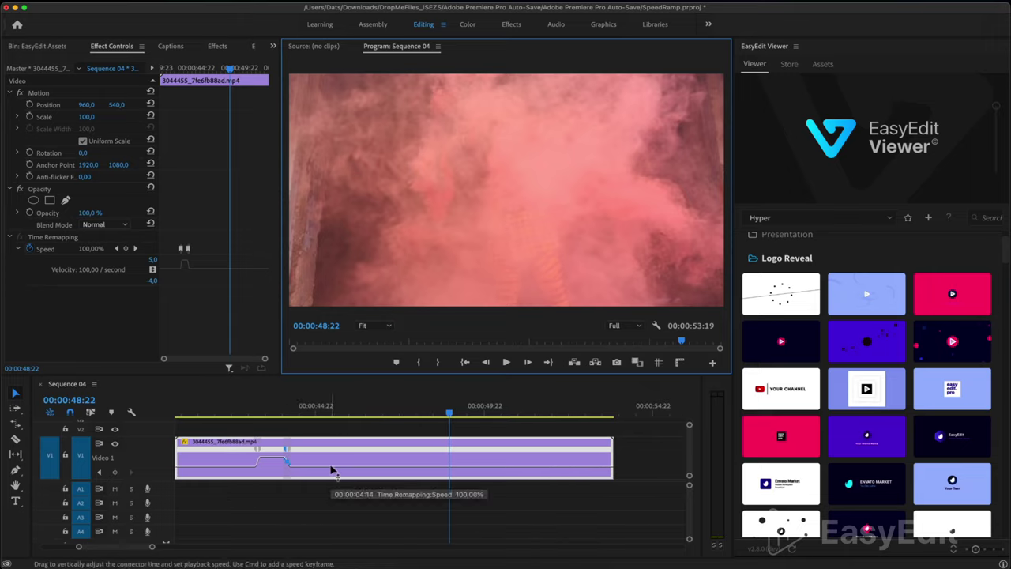
click(827, 66)
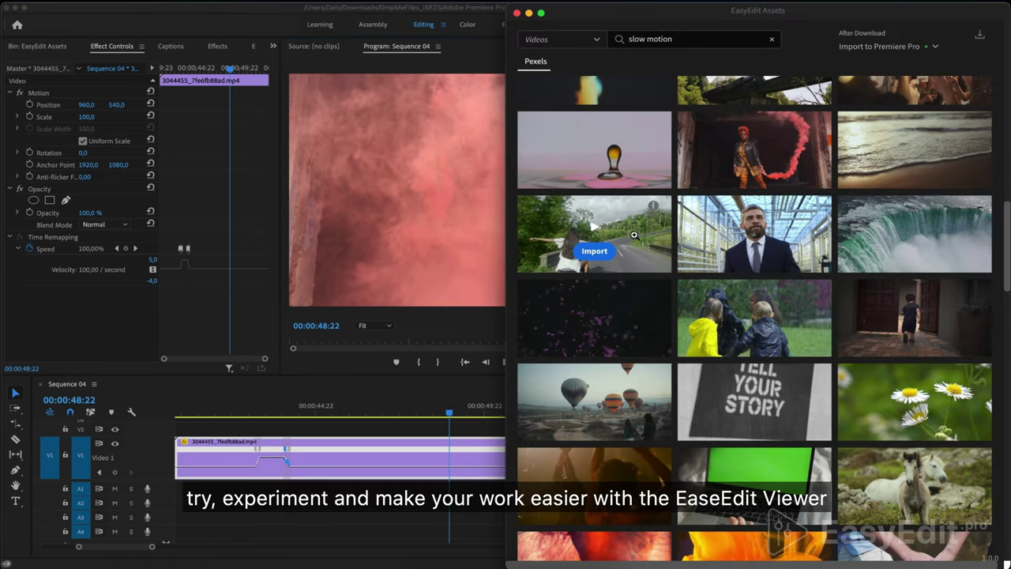